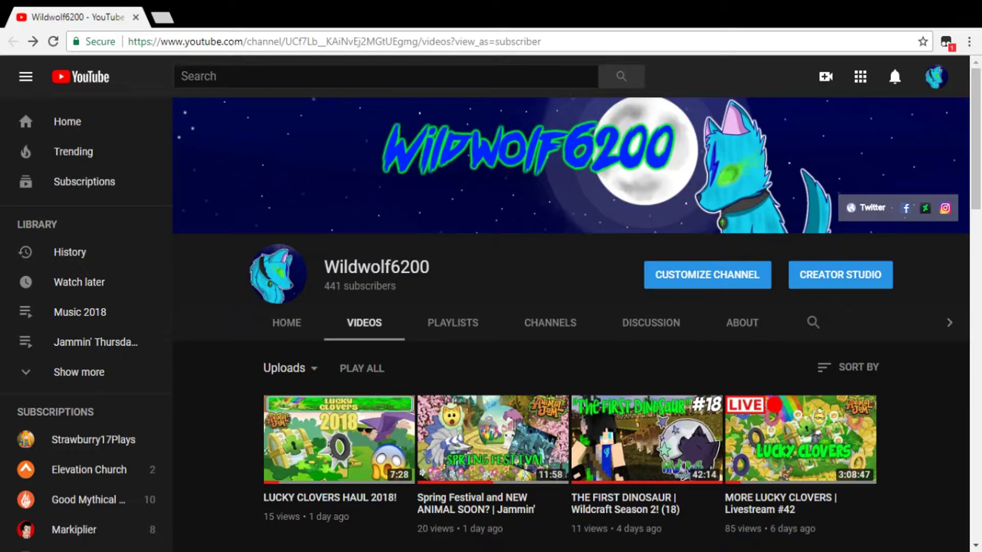
Switch the channel's Videos page to the classic layout, opening and closing the account menu.
click(697, 279)
click(932, 78)
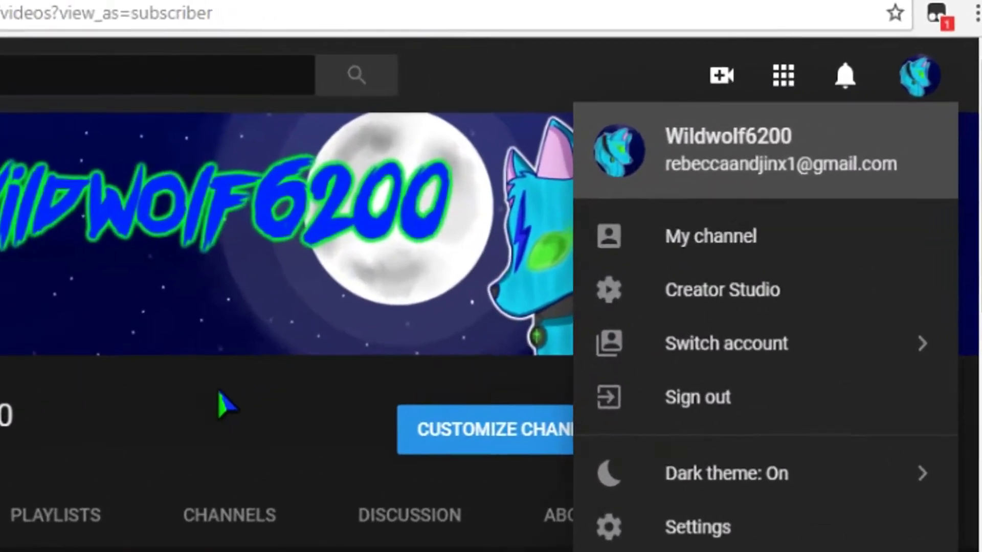
click(793, 238)
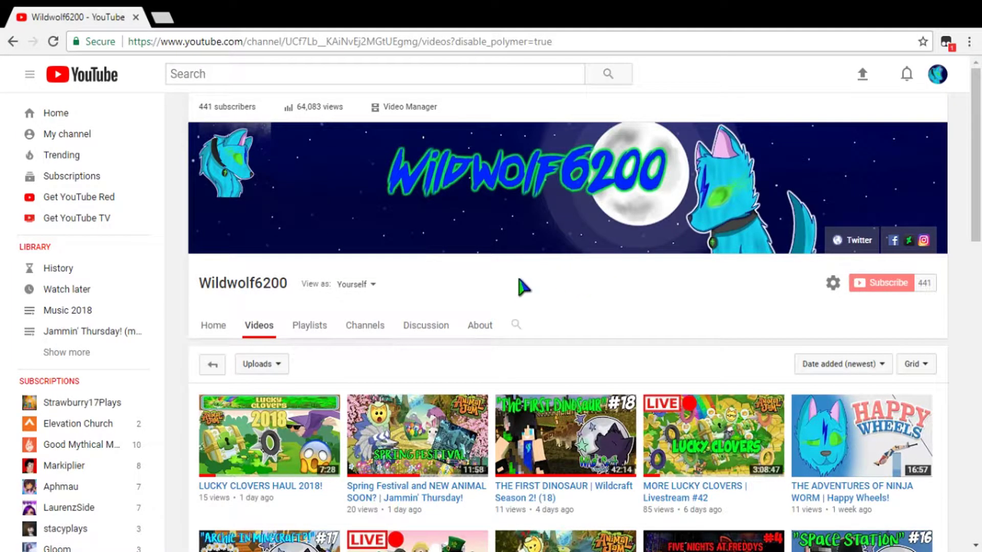
mouse_move(478, 259)
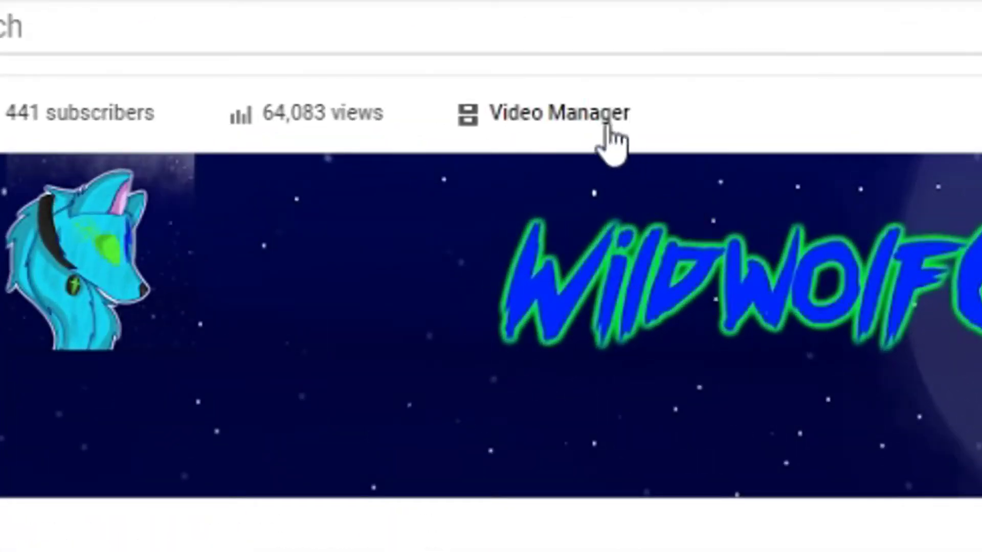
Go from Video Manager through Live Streaming to the Events page, which shows no upcoming events.
click(559, 112)
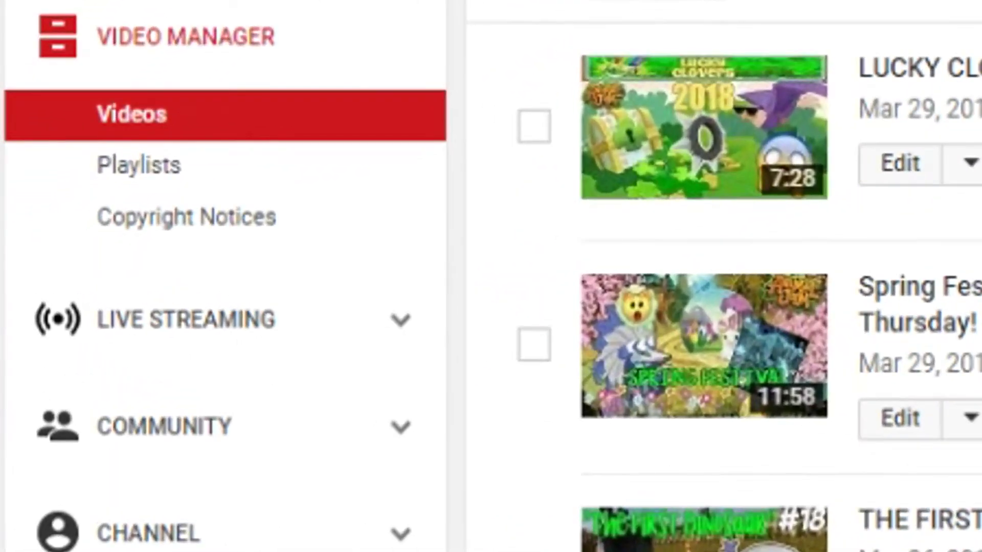
click(199, 337)
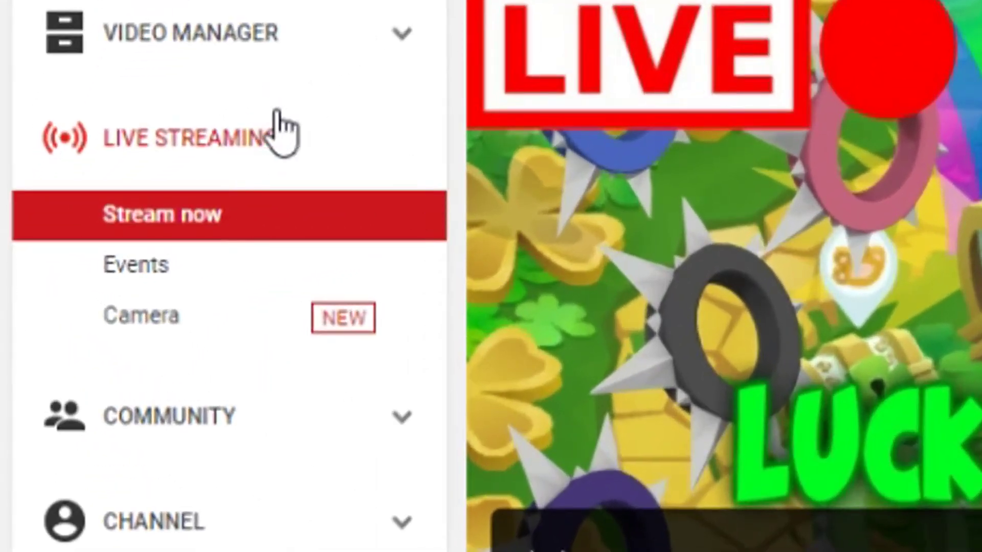
click(126, 279)
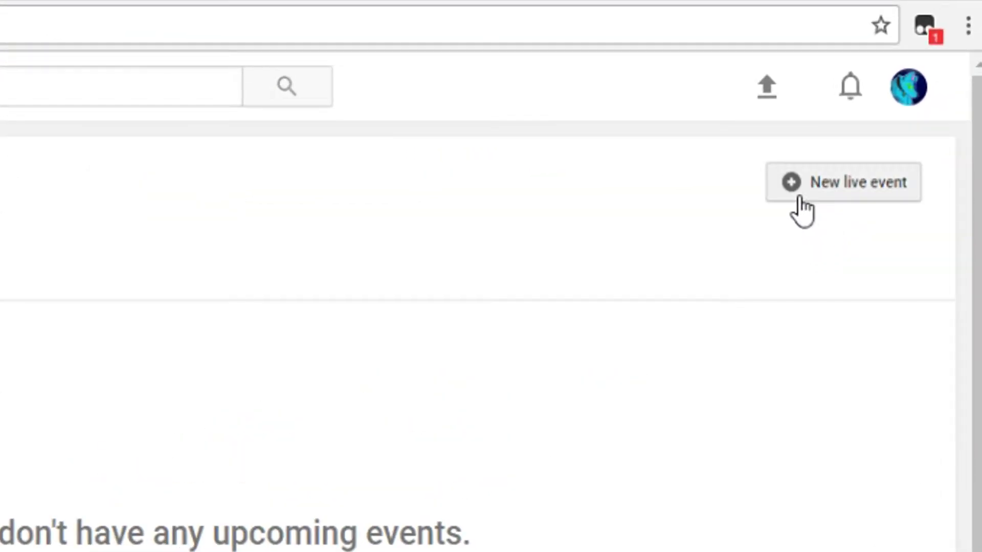
Create a new Quick (Hangouts On Air) live event starting at 4:30 AM.
click(802, 209)
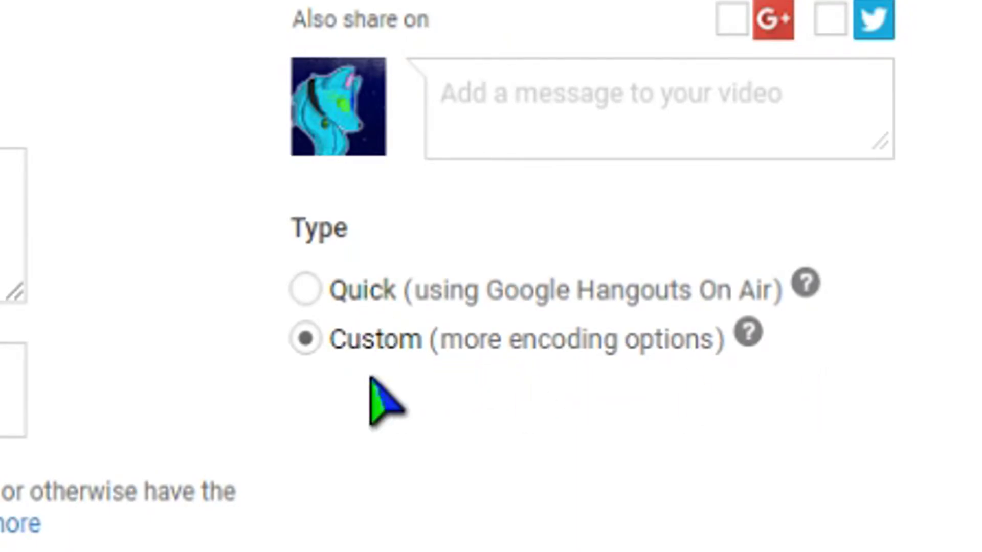
click(312, 297)
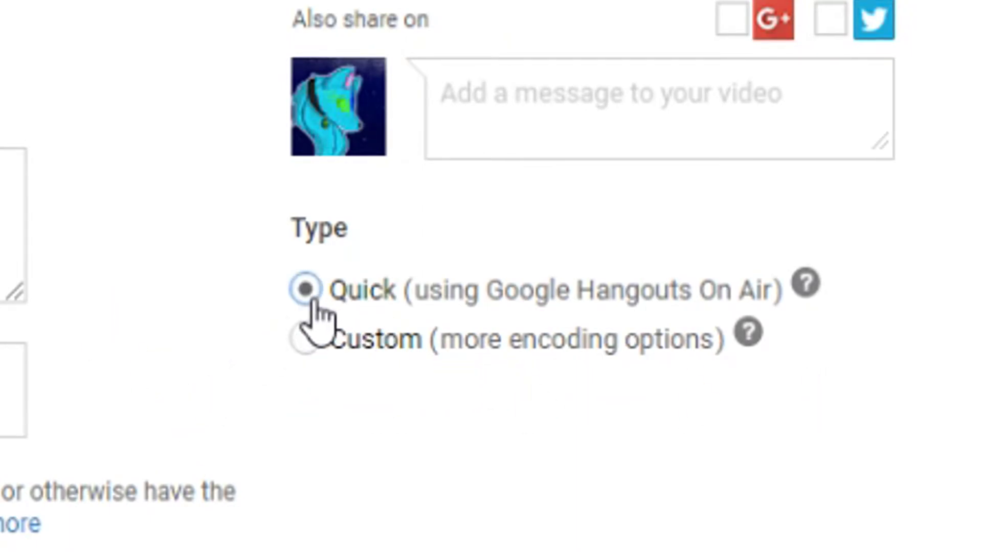
click(344, 296)
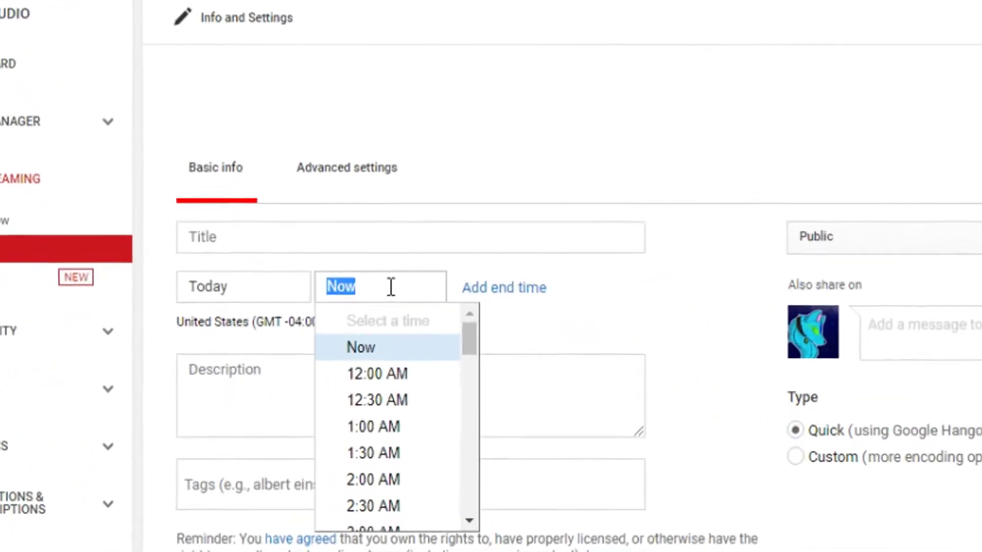
drag(654, 340, 656, 416)
click(486, 302)
Title the event 'STREAM FUN!' and set its visibility to Private.
click(531, 163)
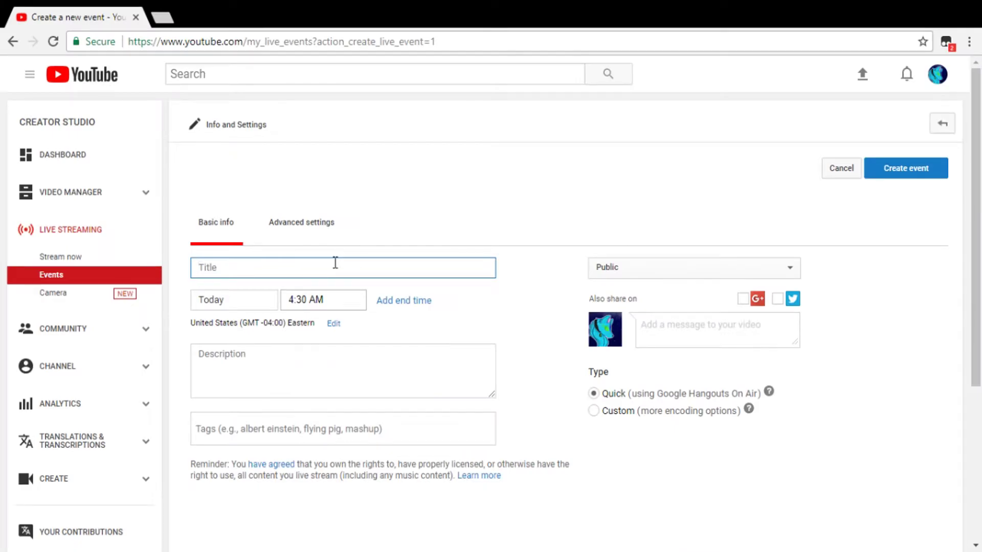
text(STREAM FUN!)
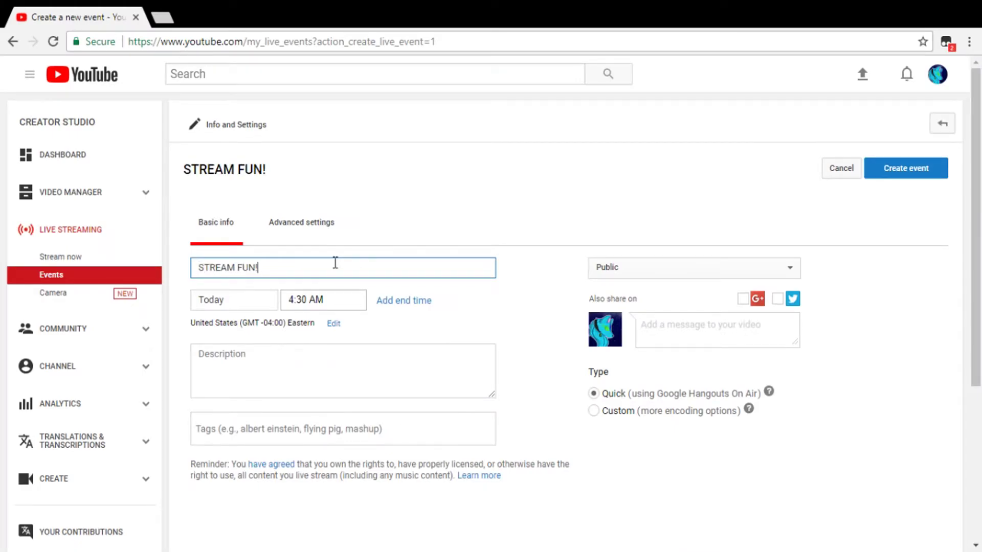
click(404, 190)
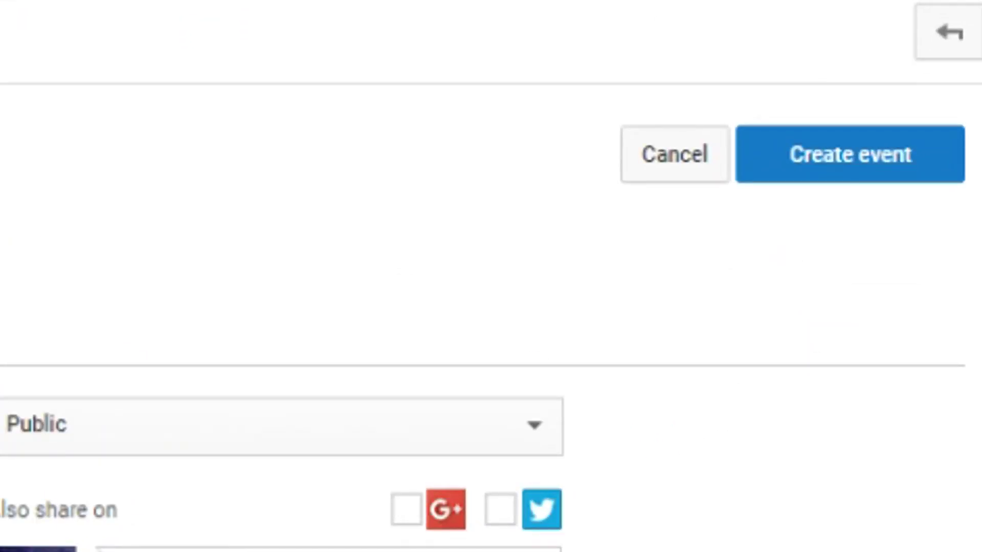
click(505, 268)
click(401, 346)
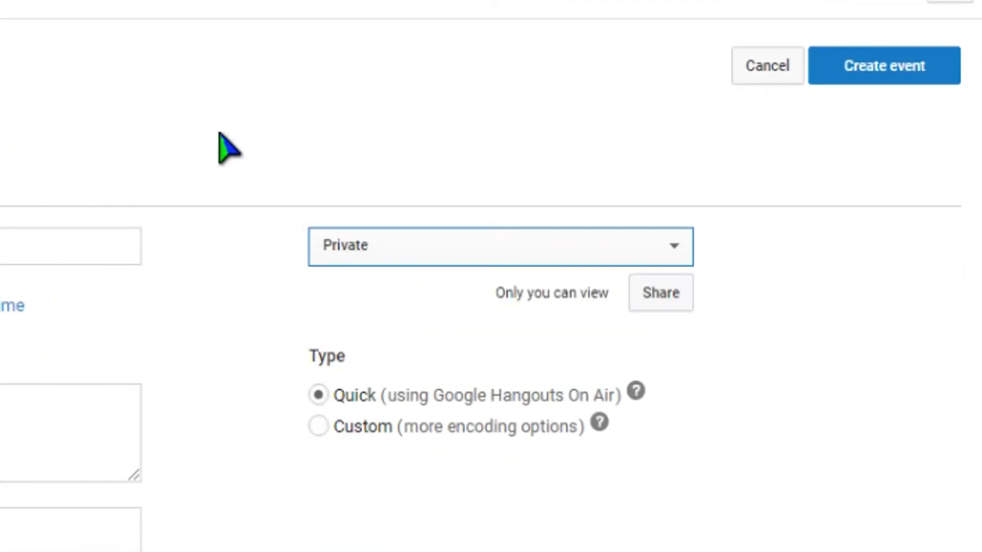
In the event's advanced settings, set the Gaming category's game title to Animal Jam.
click(328, 213)
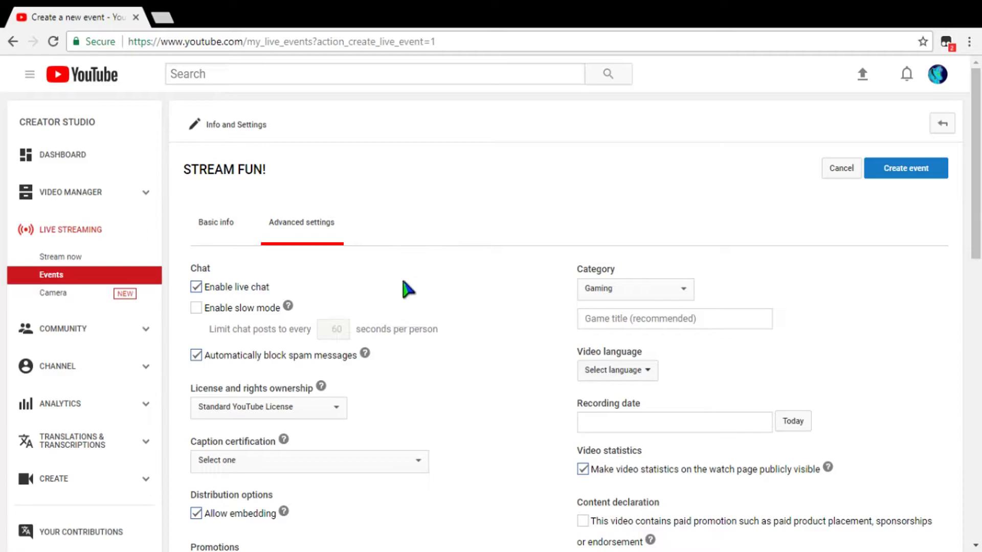
scroll(829, 208, down, 1)
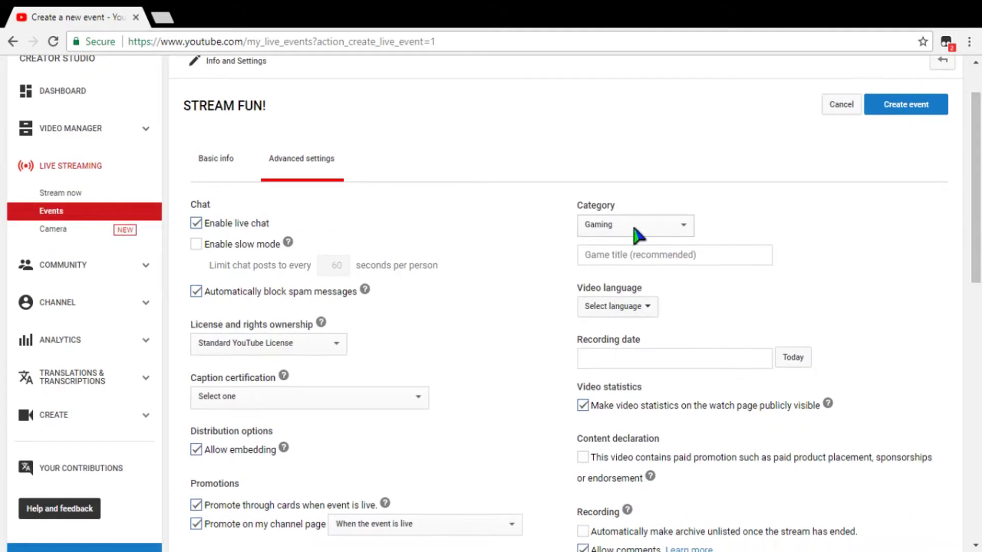
click(630, 223)
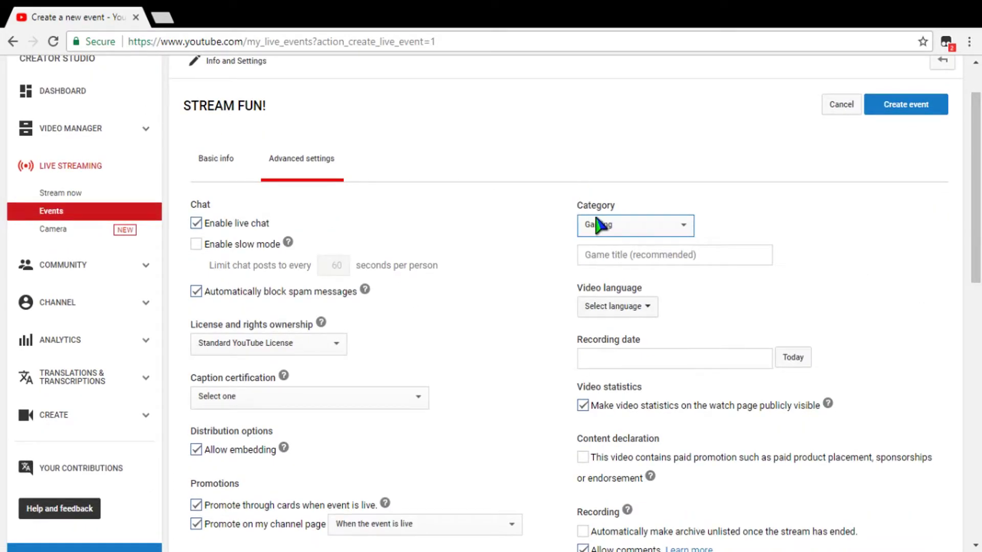
key(Tab)
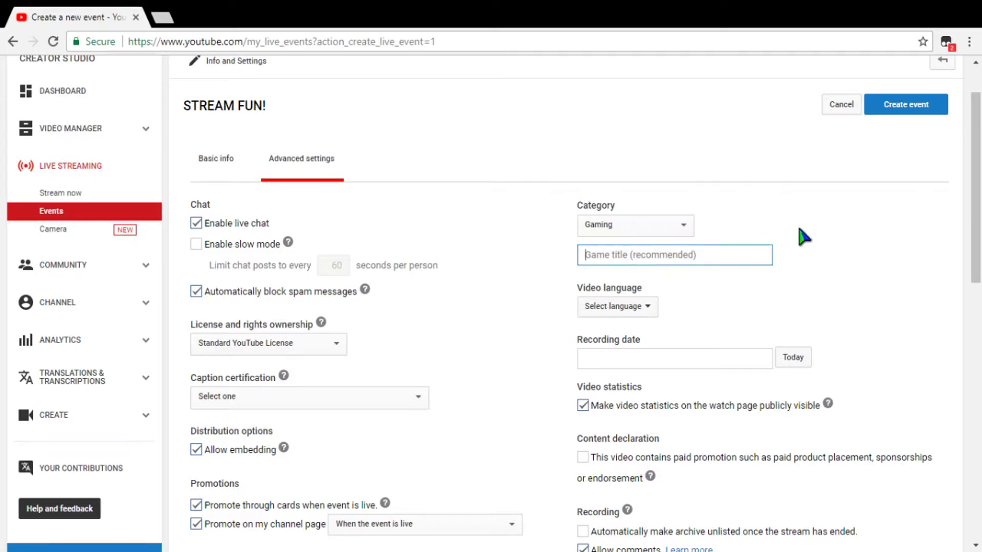
text(Animal jam)
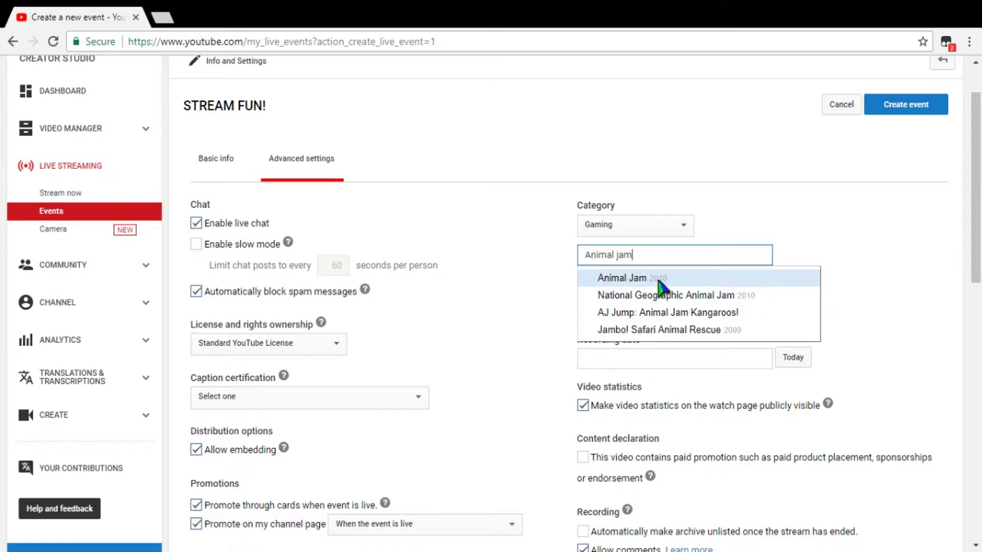
key(Return)
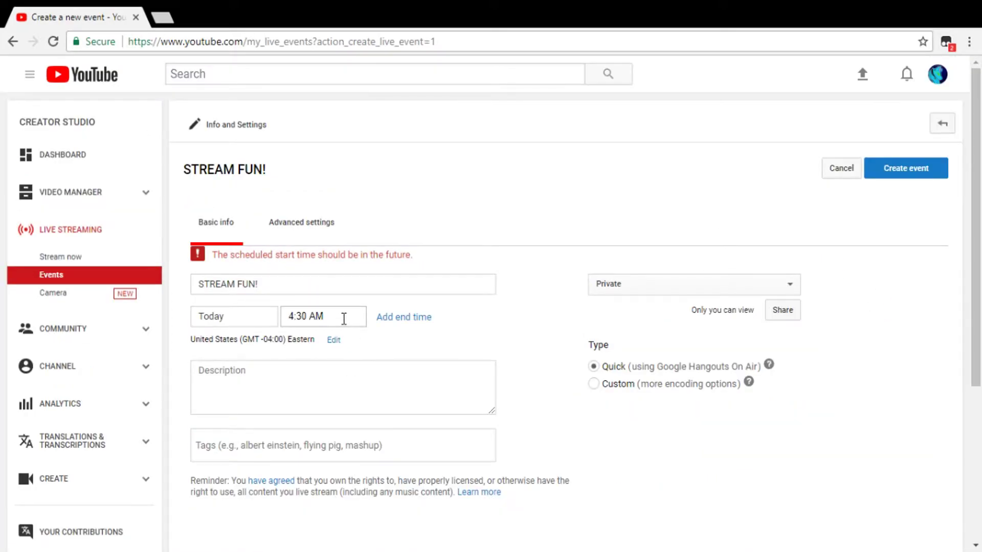
Reschedule the event for 4:30 PM to 6:30 PM today and create it.
click(344, 317)
drag(382, 374, 382, 420)
click(319, 399)
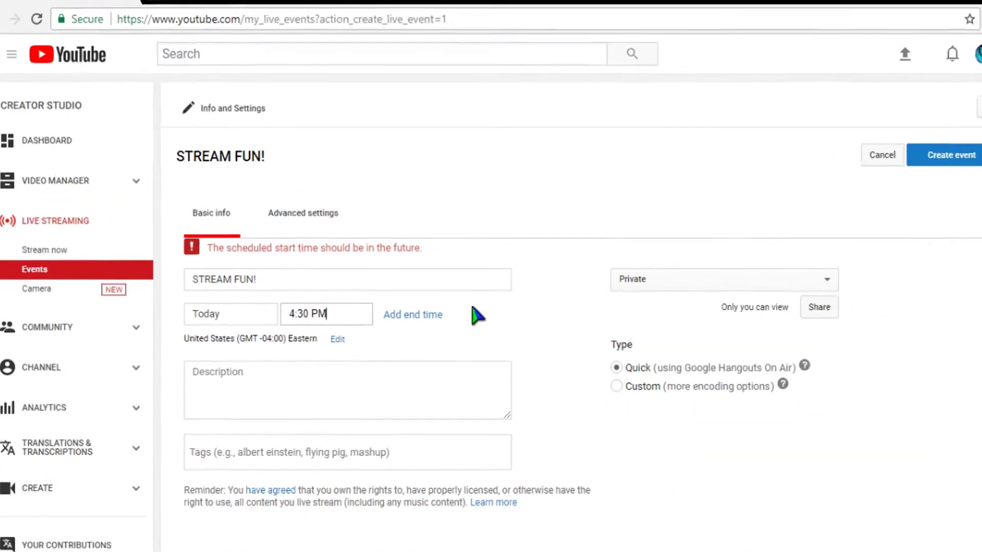
click(405, 317)
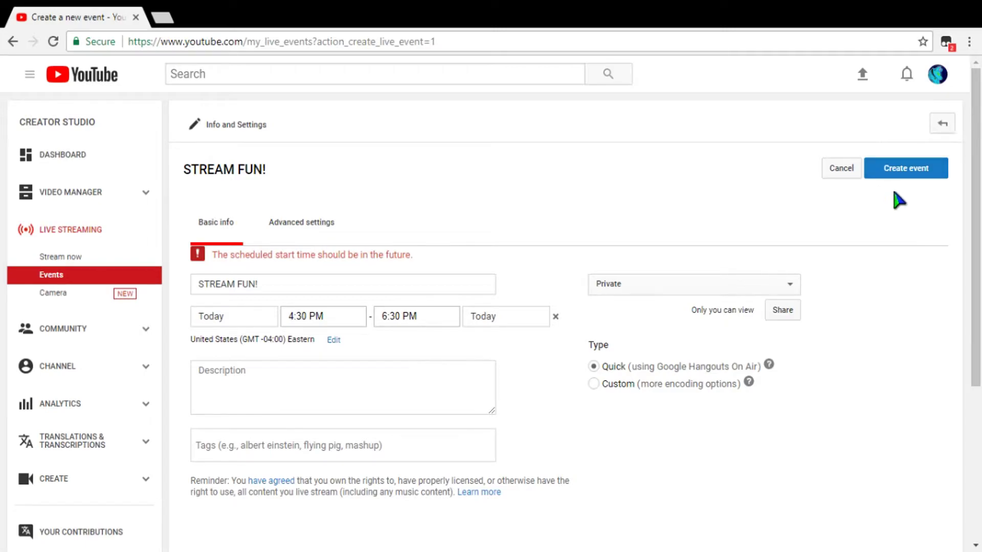
click(898, 173)
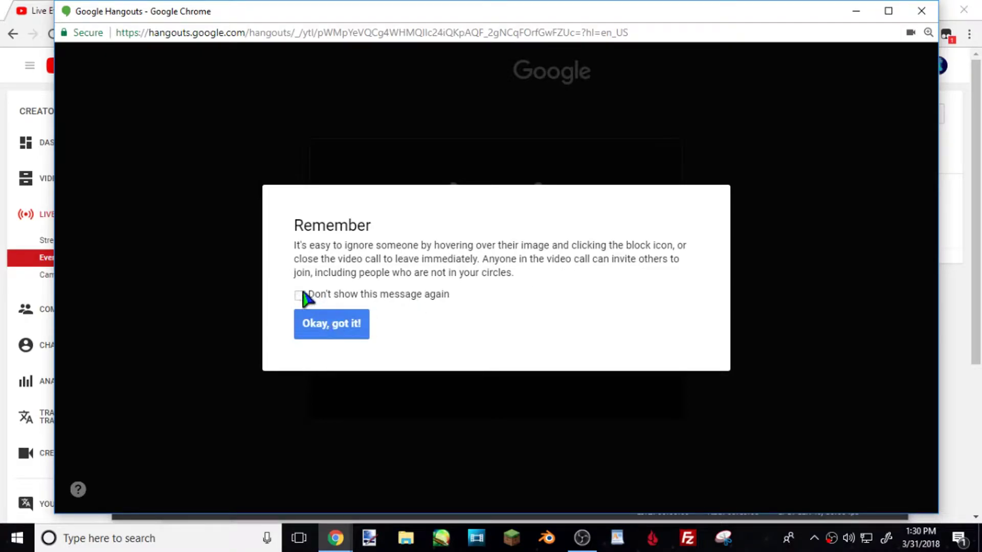
Dismiss the Hangouts reminder, turn the camera off, and bring the call window back to front.
click(332, 324)
click(477, 72)
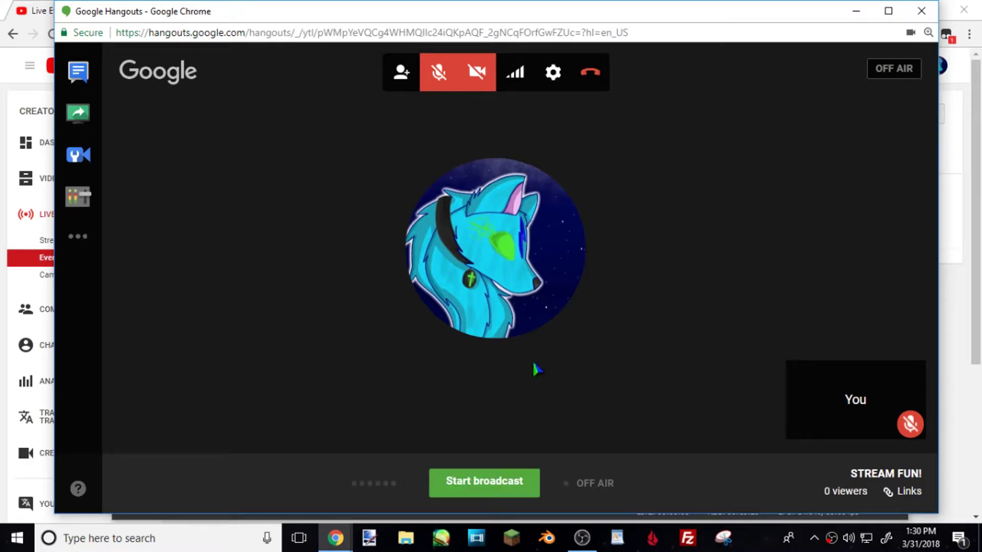
key(alt+Tab)
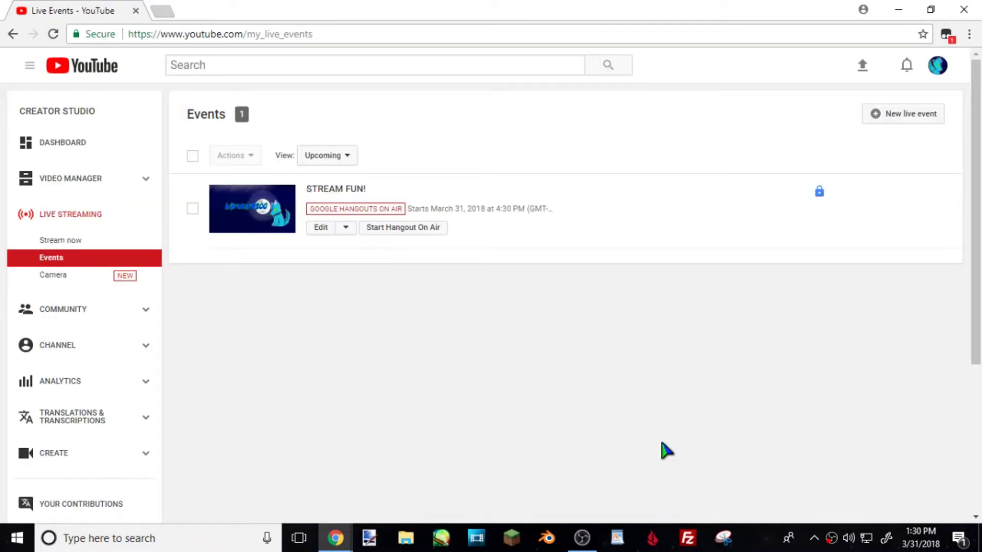
mouse_move(352, 534)
click(413, 477)
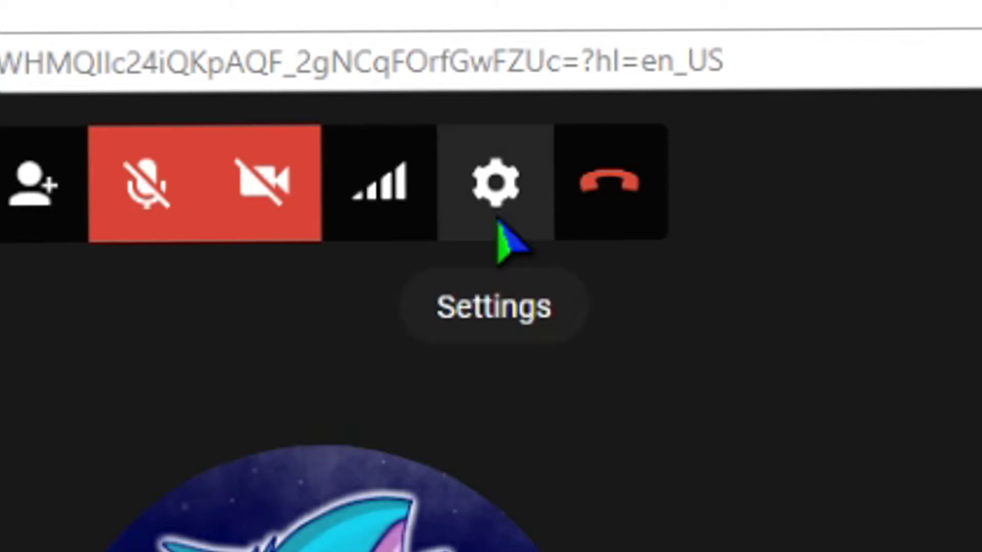
Check the camera and microphone lists in settings, keeping XSplitBroadcaster and Yeti, then cancel.
click(553, 77)
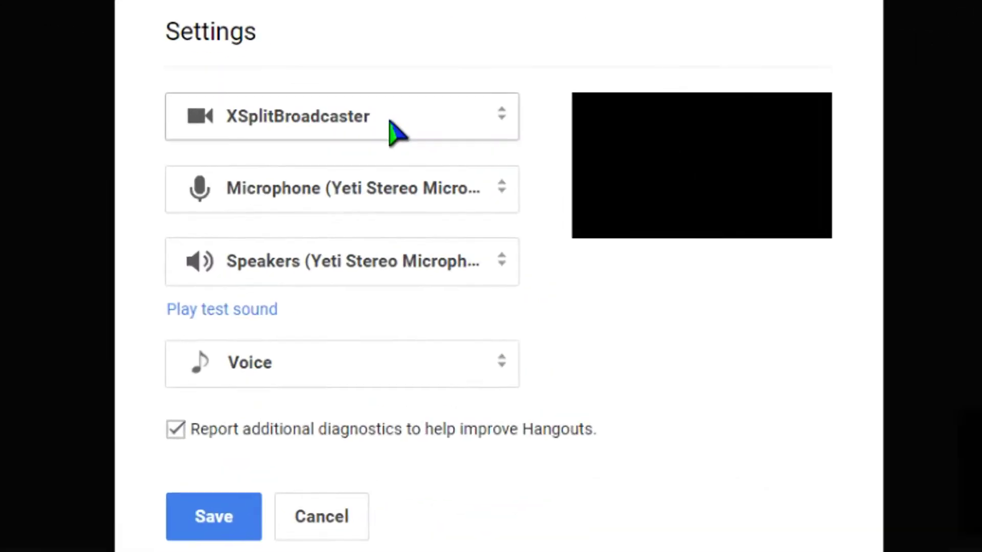
click(387, 126)
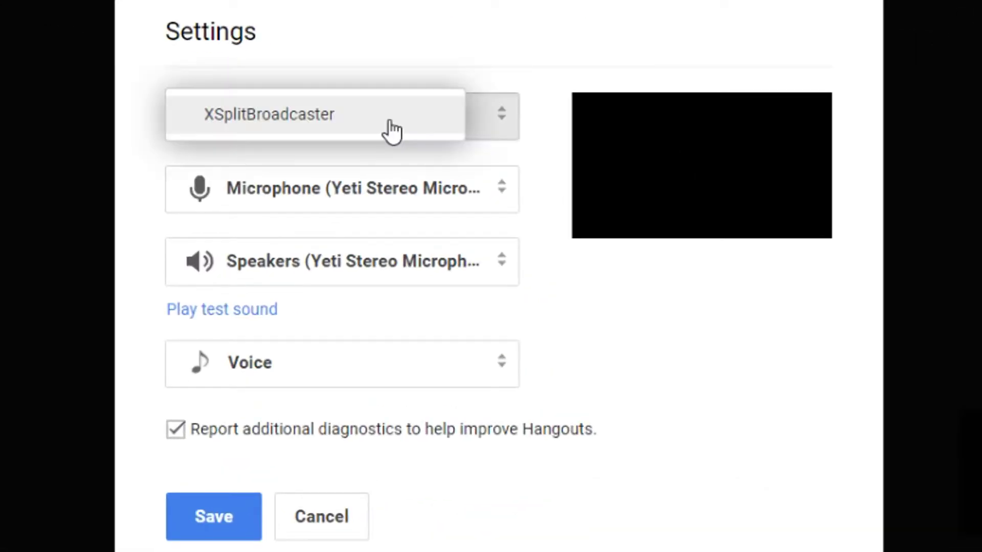
click(390, 121)
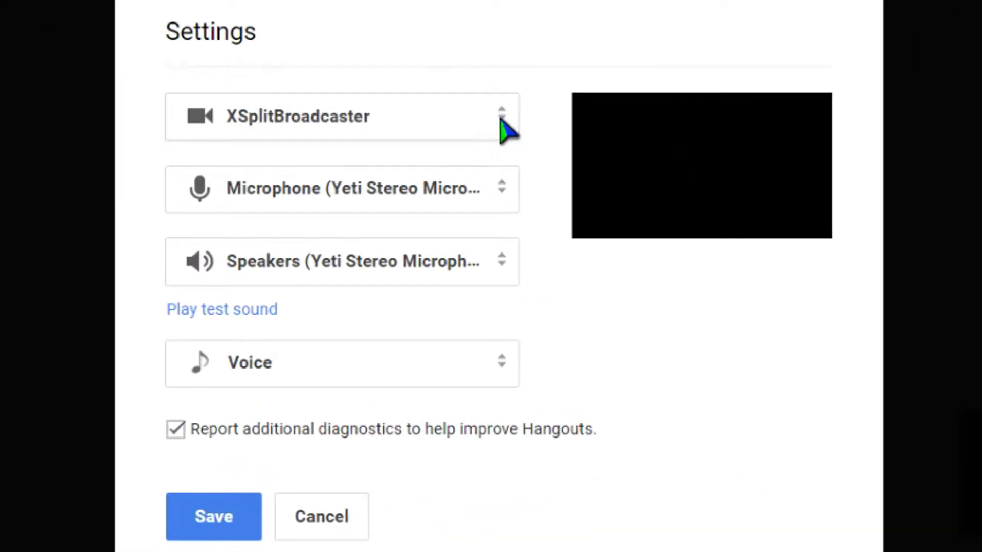
click(348, 120)
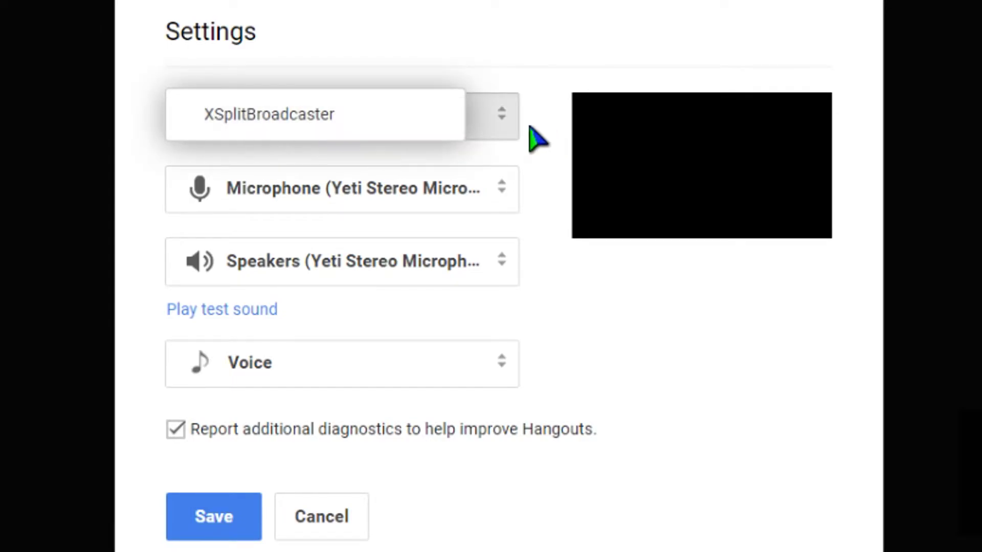
click(496, 127)
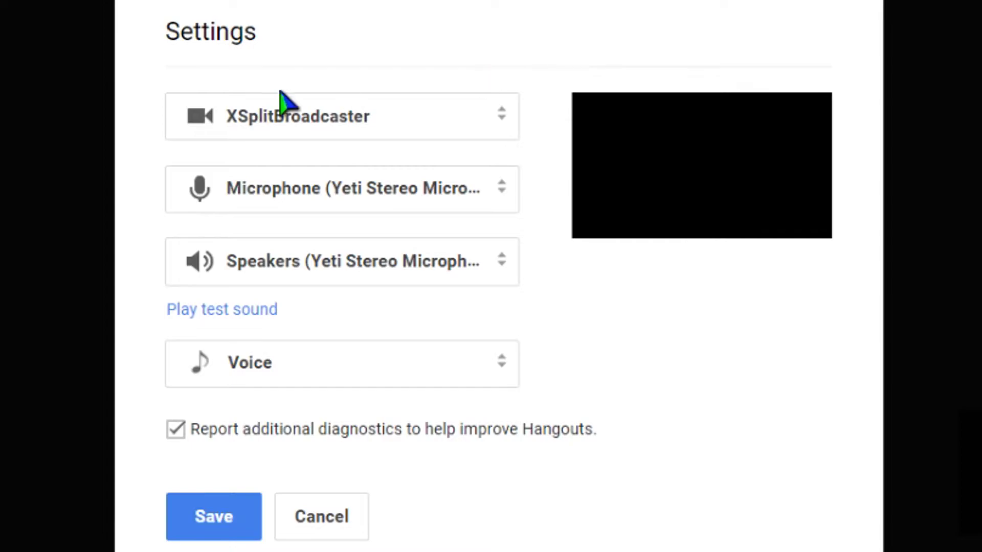
click(370, 110)
click(511, 116)
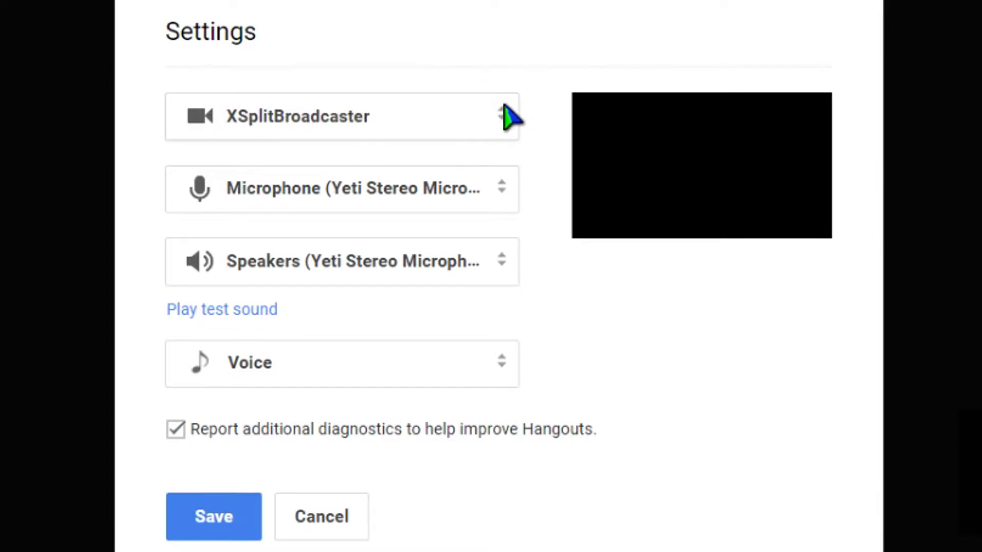
click(505, 194)
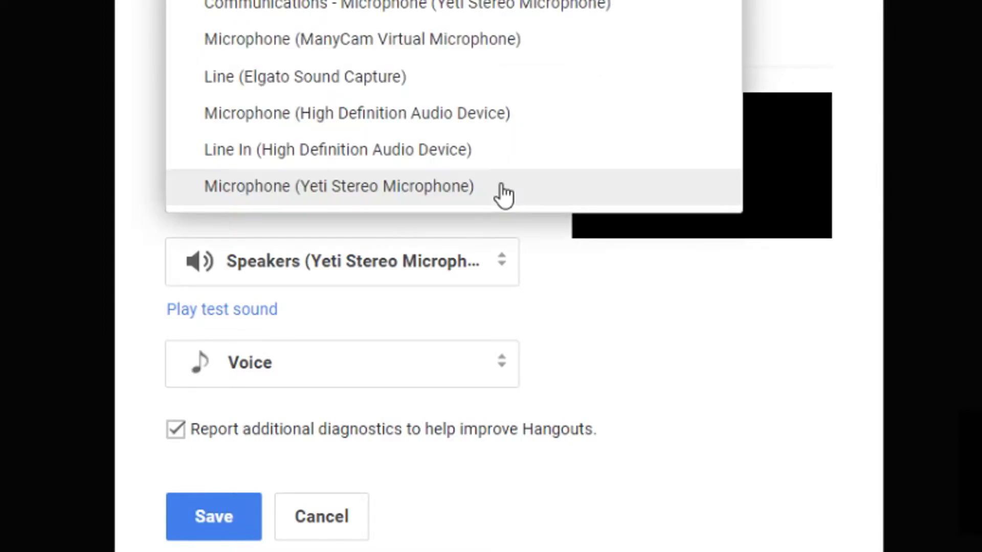
click(607, 362)
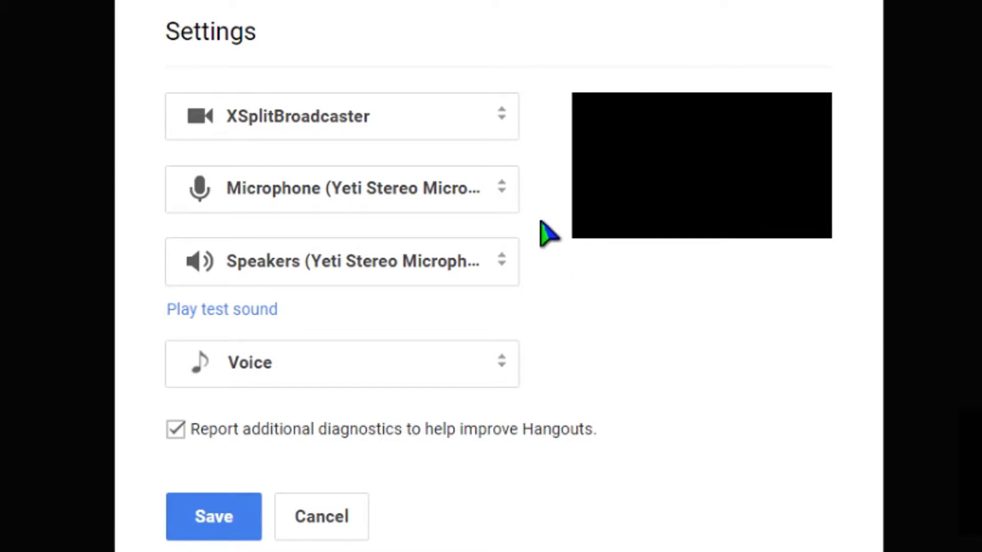
click(484, 199)
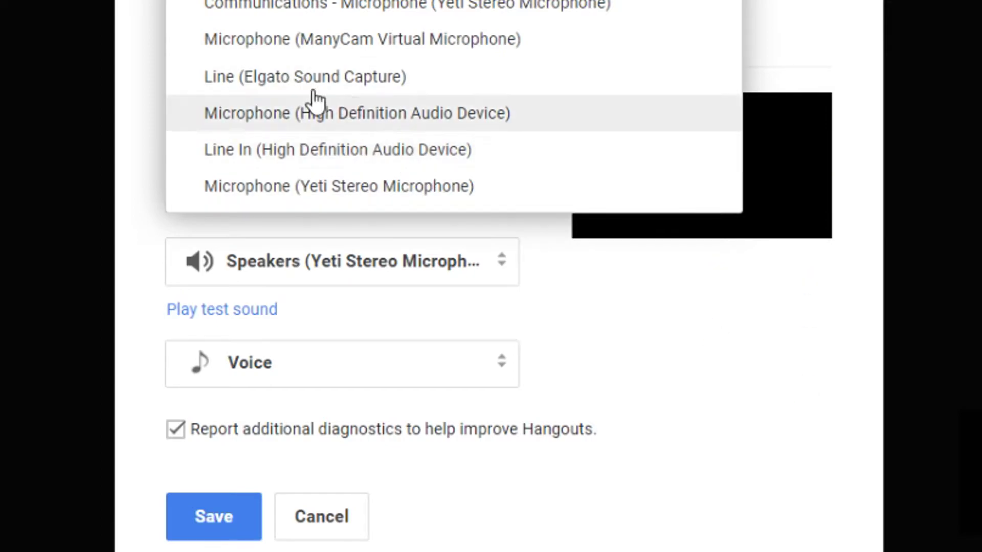
click(412, 189)
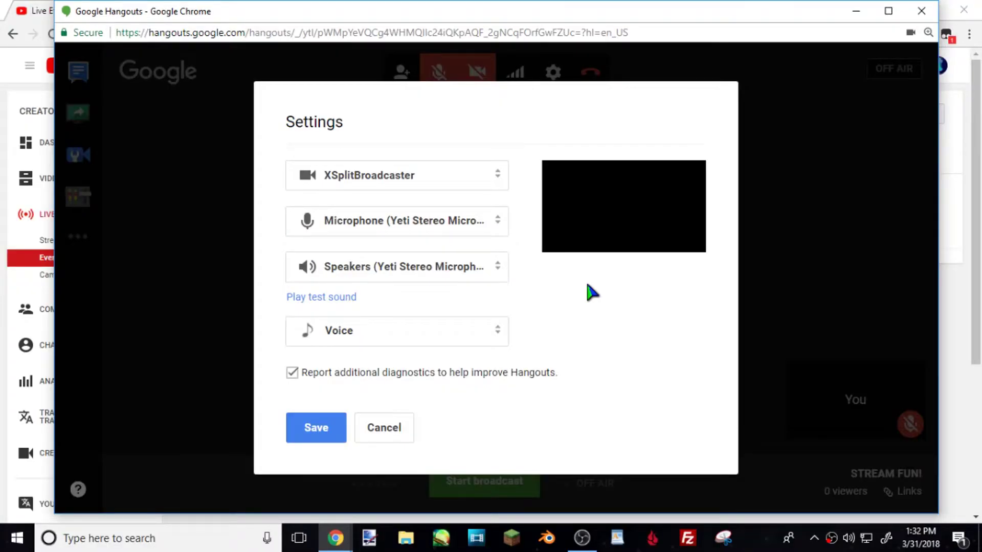
click(406, 435)
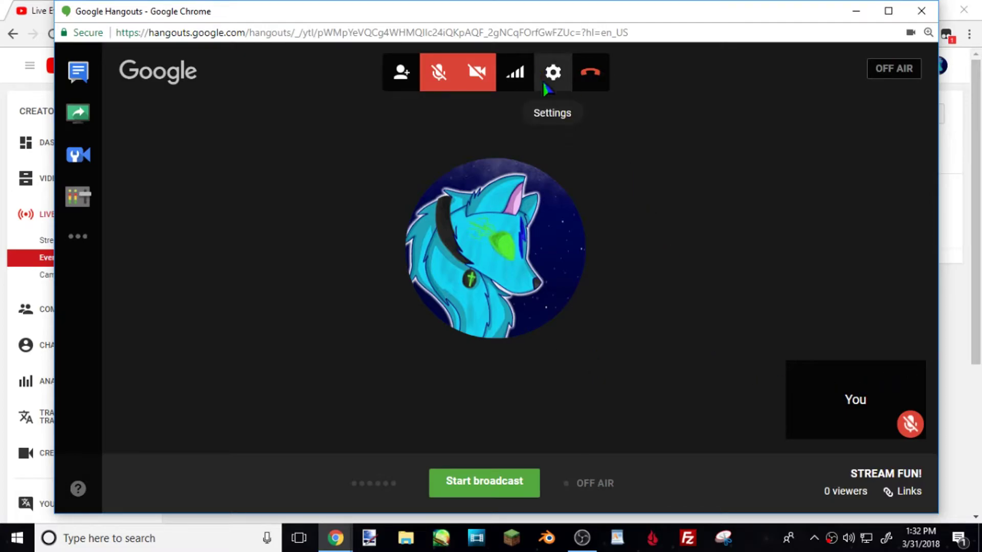
Recheck the microphone and speaker lists without changes, close settings, and mute the microphone.
click(554, 73)
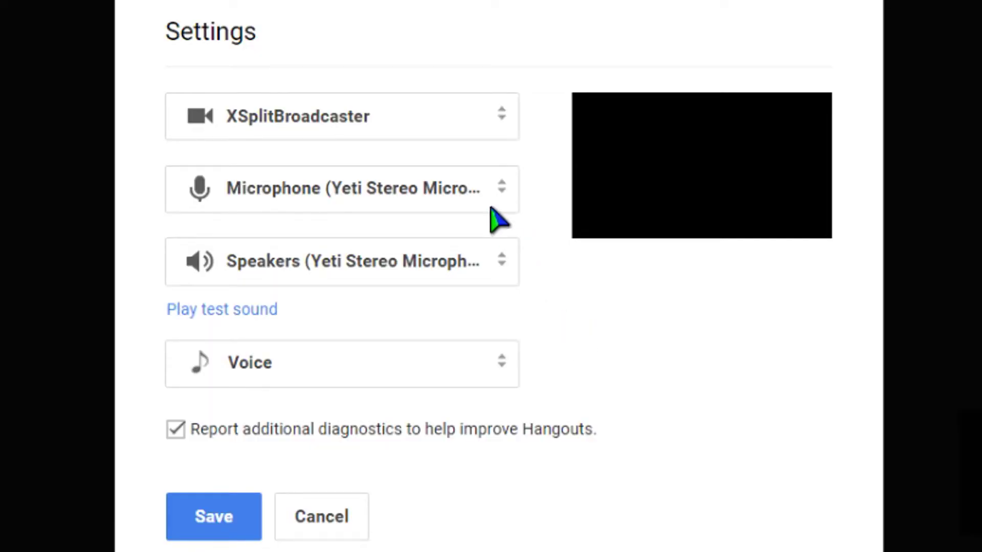
click(292, 202)
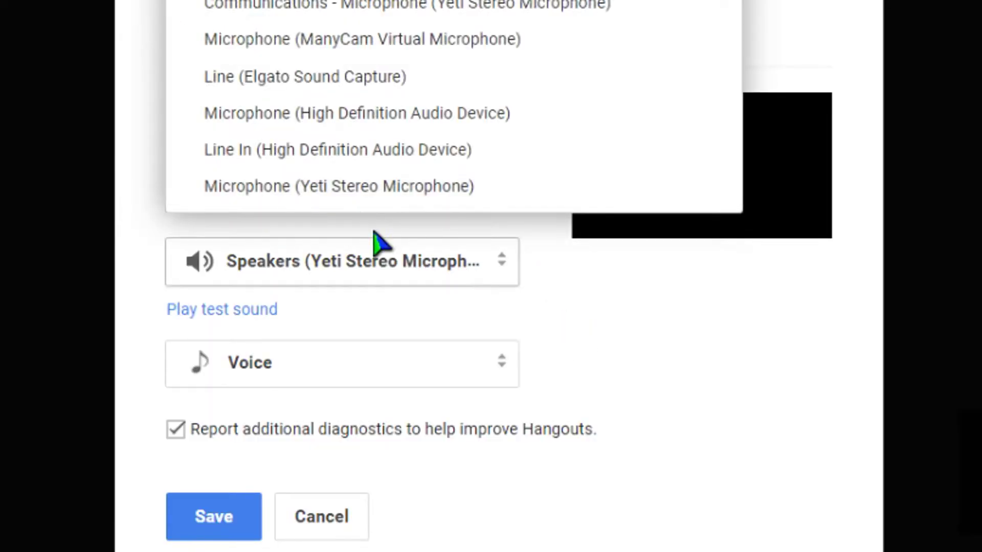
click(608, 364)
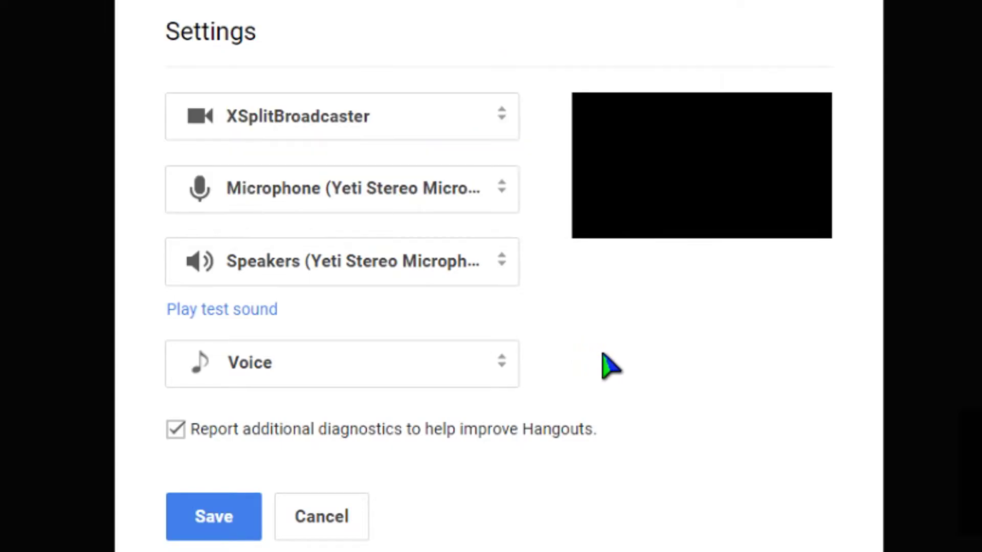
click(411, 207)
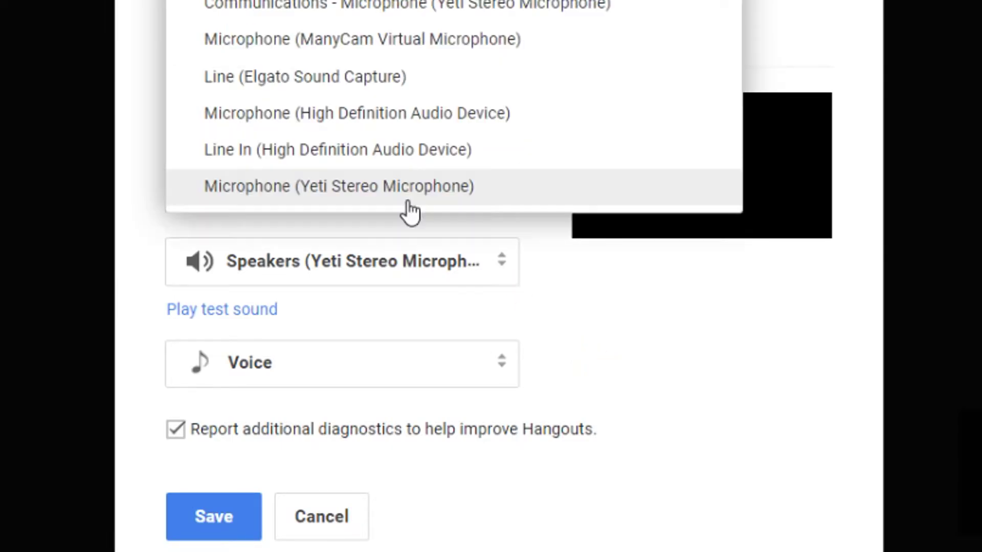
click(605, 318)
click(436, 267)
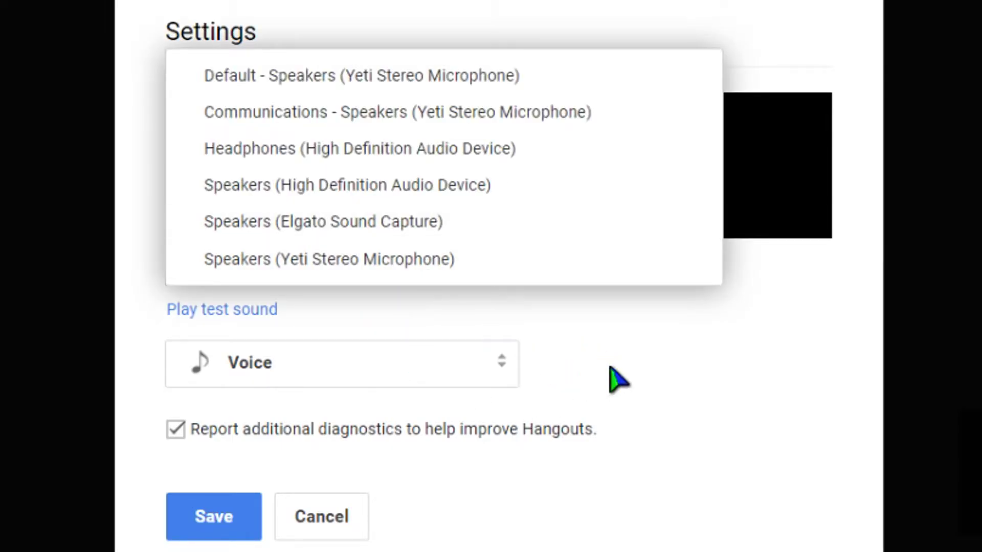
click(620, 379)
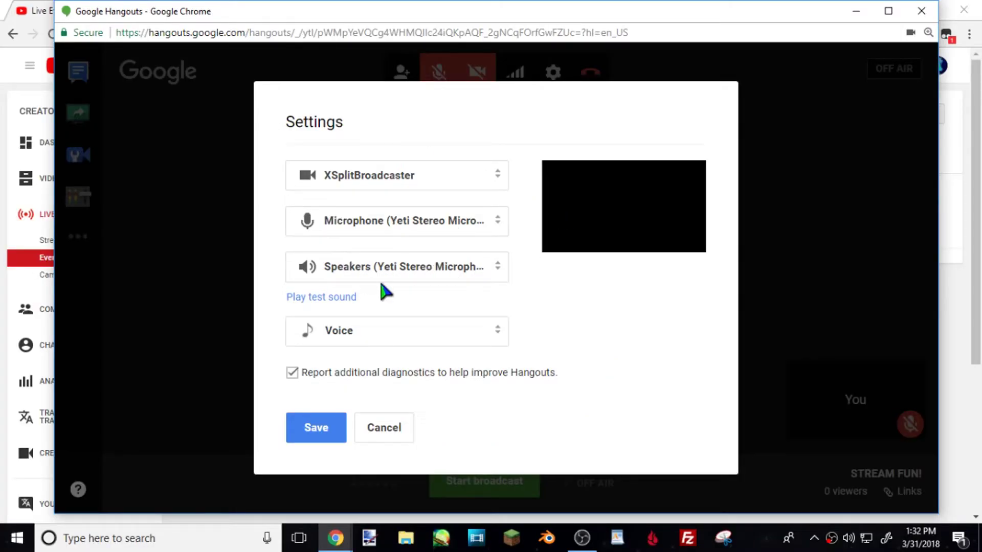
click(460, 279)
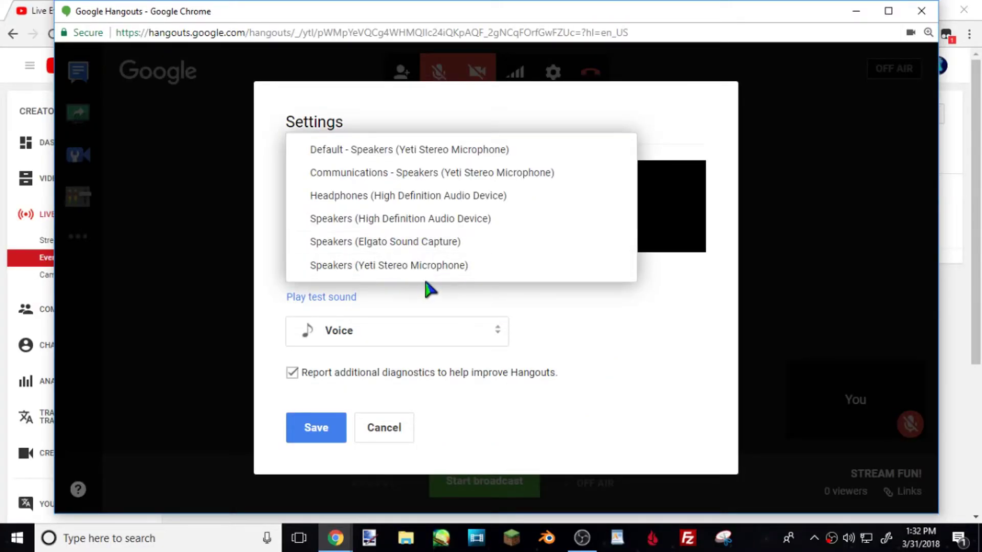
click(597, 318)
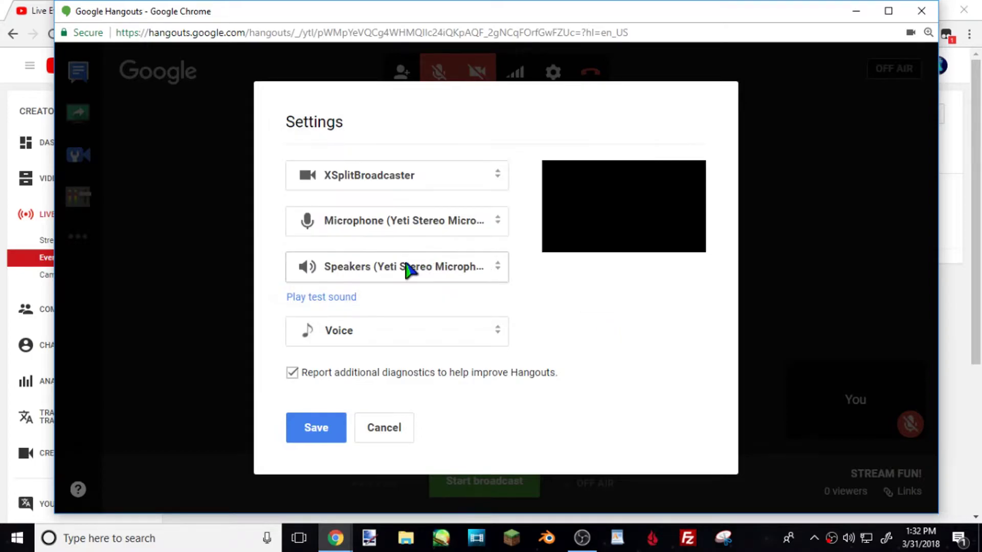
key(Escape)
click(440, 75)
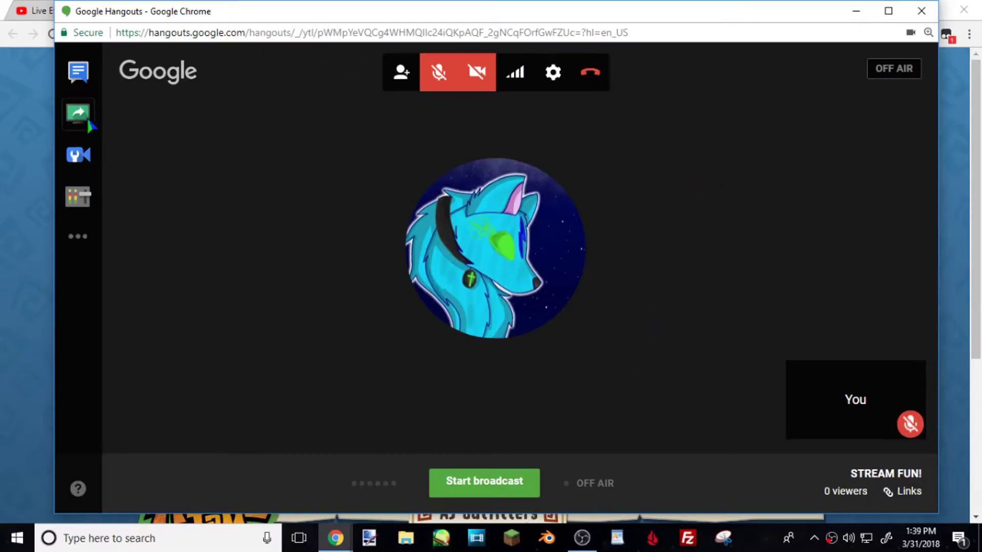
Screenshare the entire screen into the Hangouts On Air broadcast.
click(86, 122)
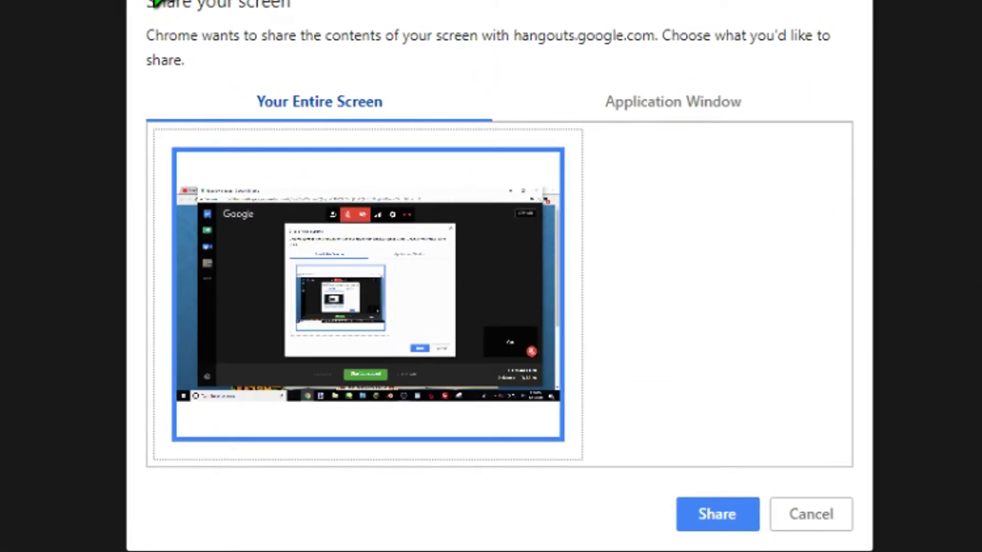
click(670, 110)
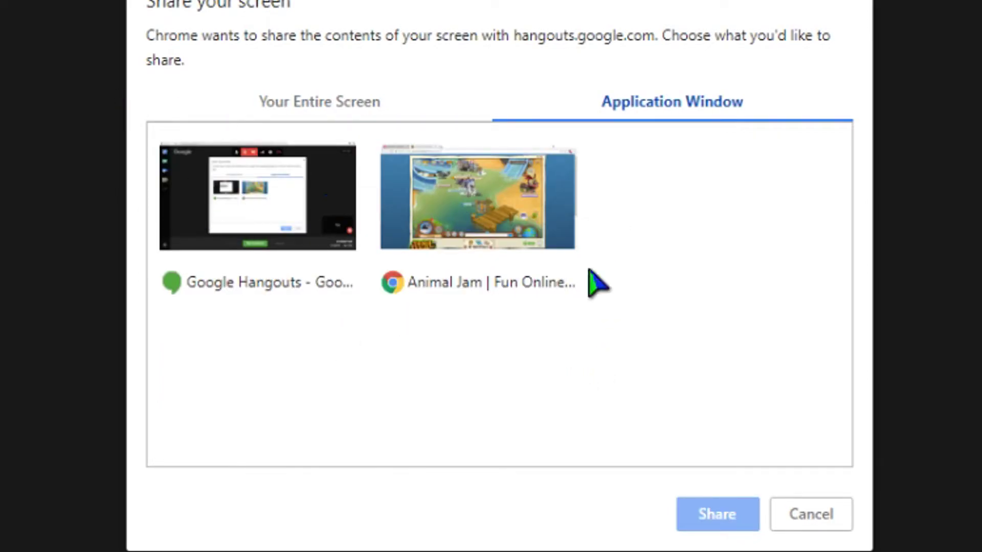
click(354, 103)
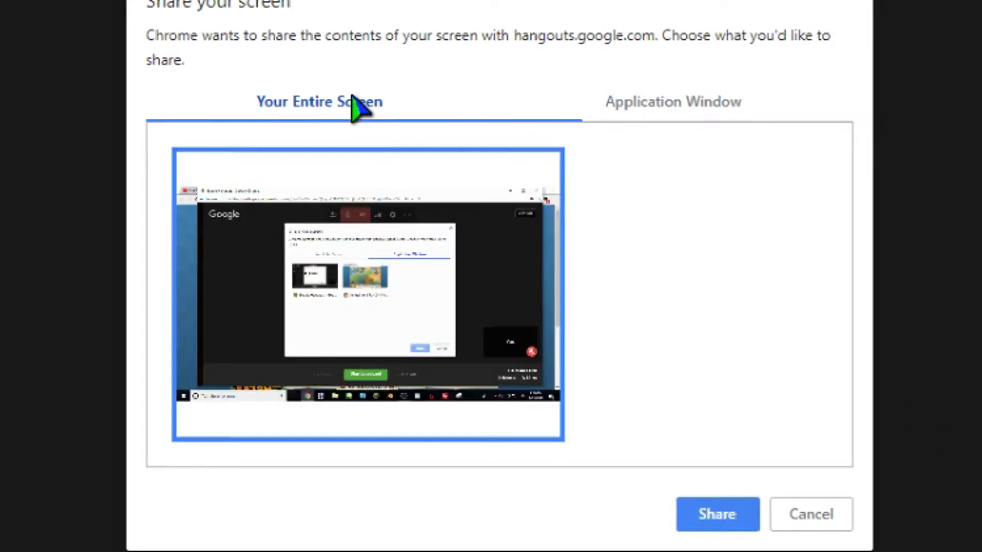
click(732, 525)
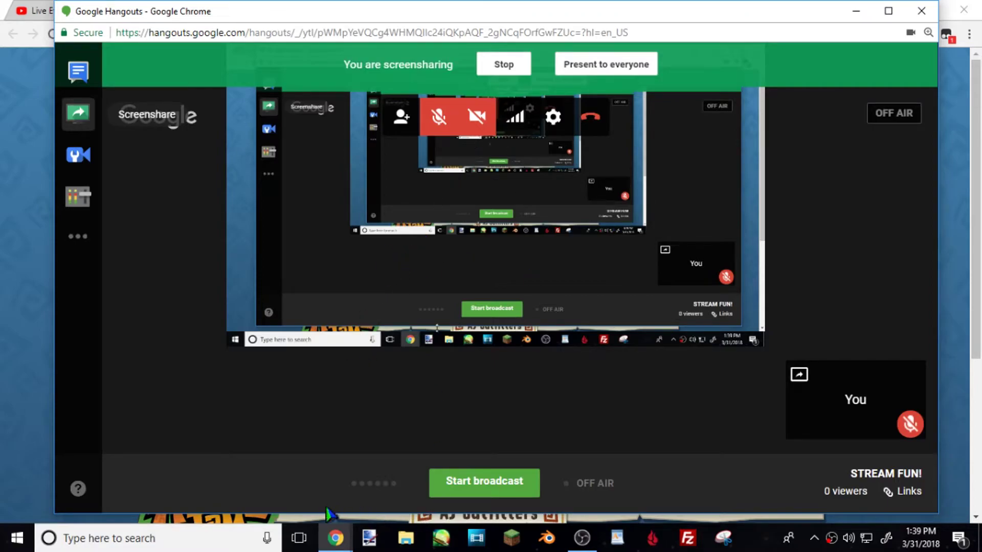
Hide Chrome's screen-sharing notice and minimize Hangouts to show Animal Jam.
mouse_move(336, 537)
click(507, 470)
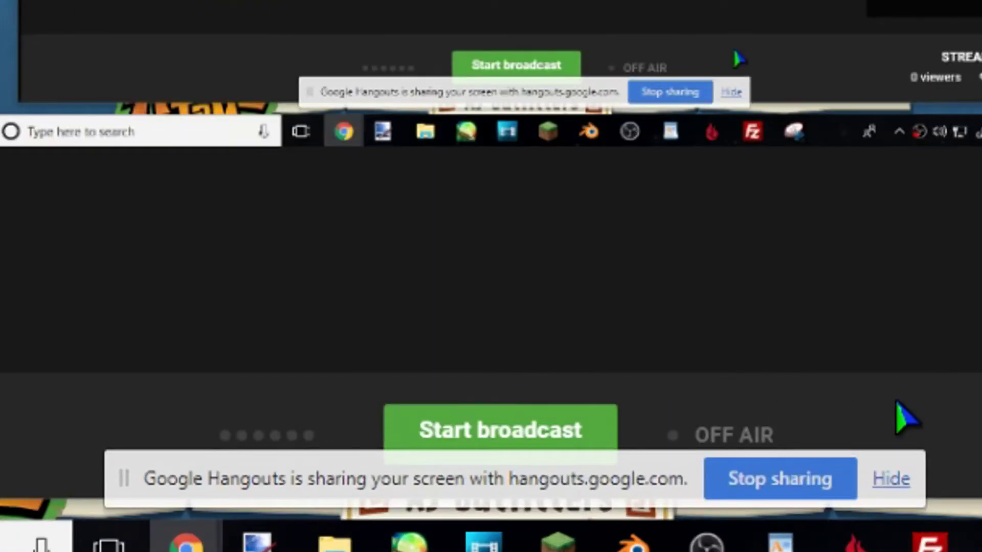
click(891, 481)
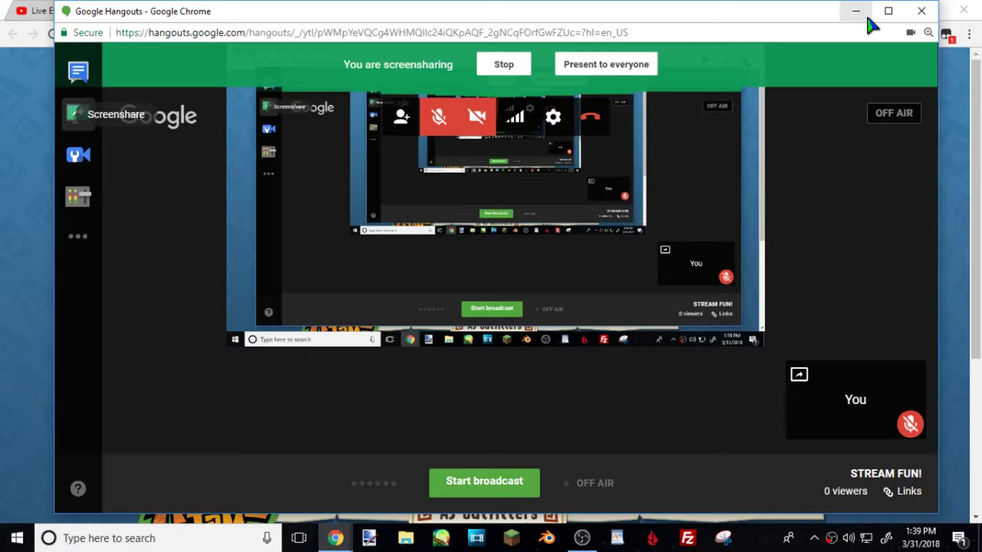
click(855, 10)
Walk the avatar across Crystal Sands past other players to the stairs, then return to Hangouts.
click(348, 276)
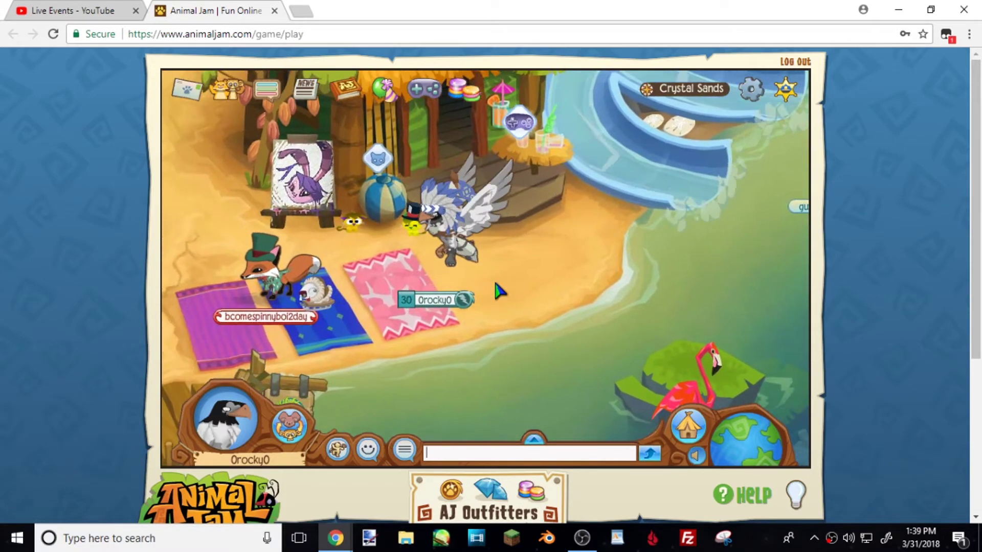
click(706, 259)
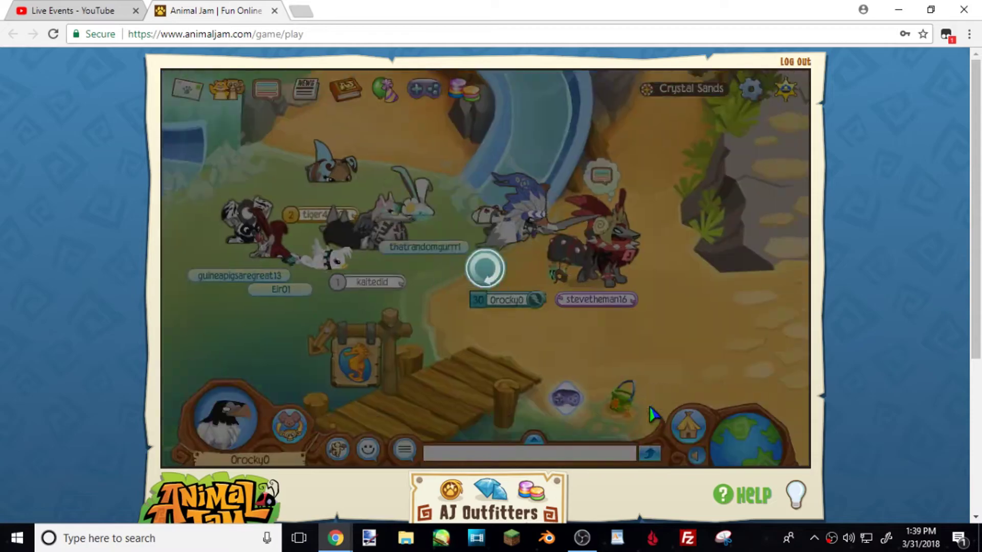
click(593, 312)
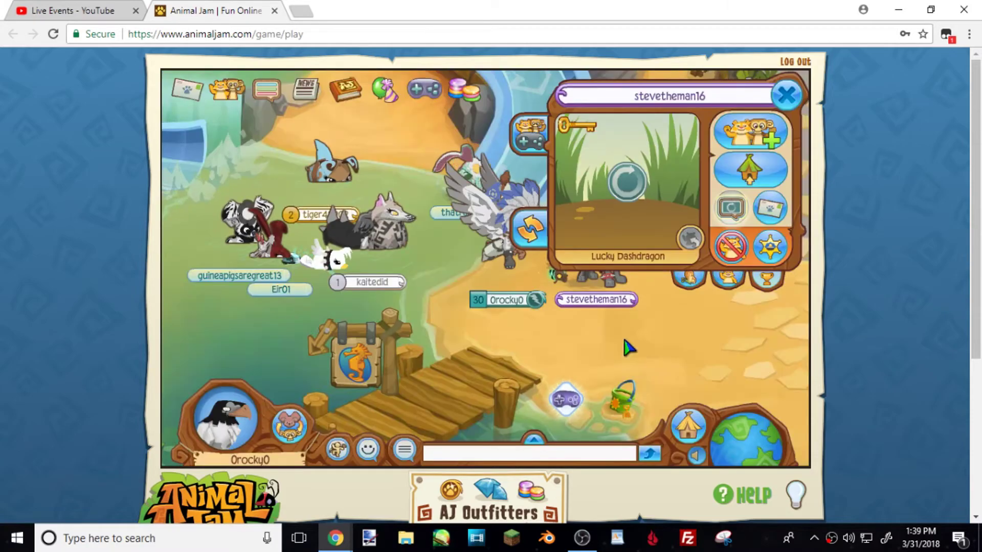
click(791, 95)
click(651, 333)
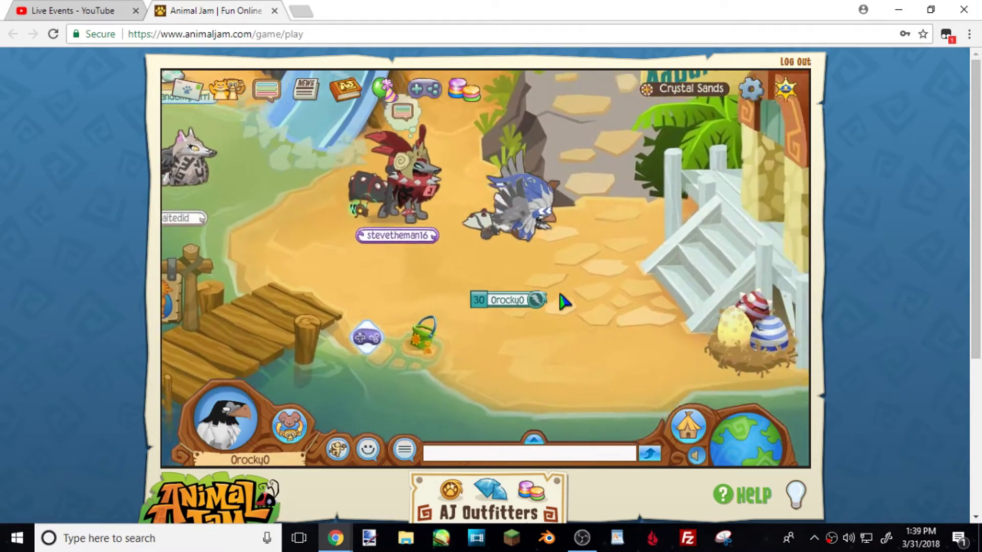
click(76, 10)
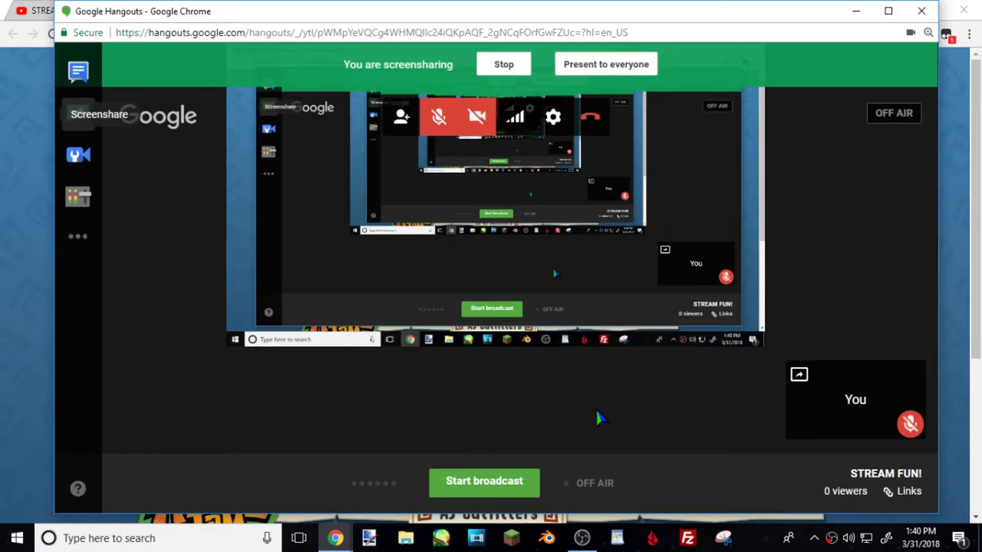
Start the STREAM FUN! broadcast, present the shared screen to everyone, and minimize Hangouts.
click(510, 478)
key(Return)
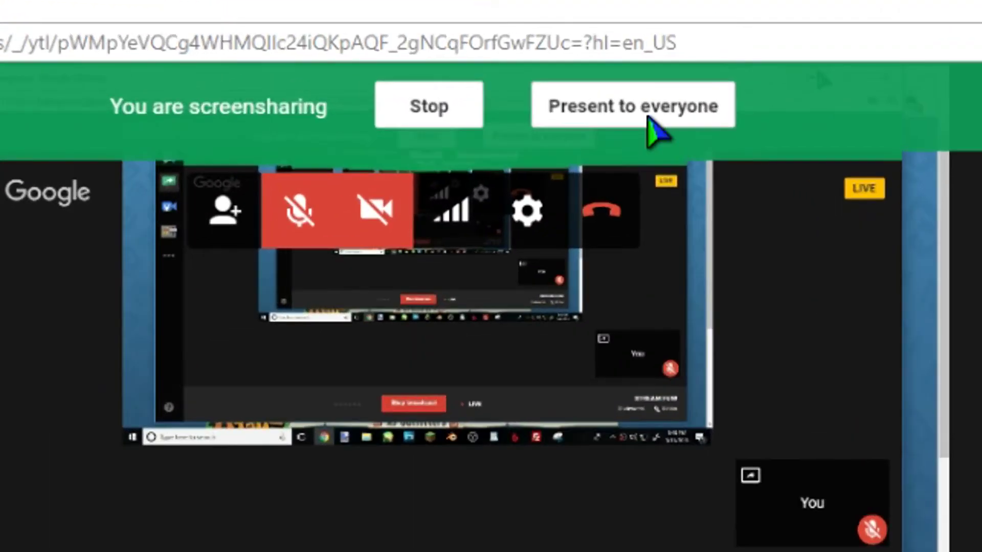
click(633, 106)
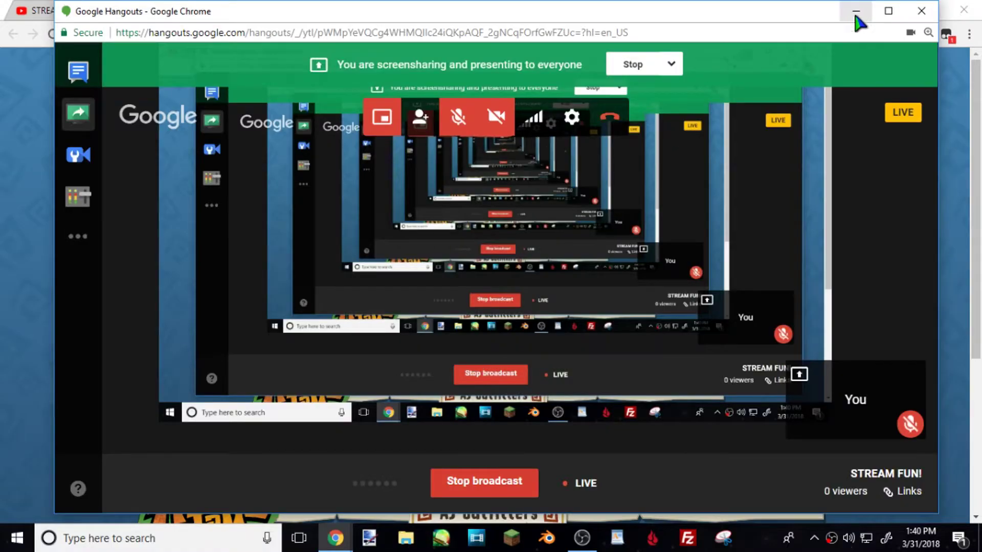
click(856, 11)
Walk the avatar across Crystal Sands, travel to its den, then switch to the STREAM FUN! YouTube tab.
click(325, 175)
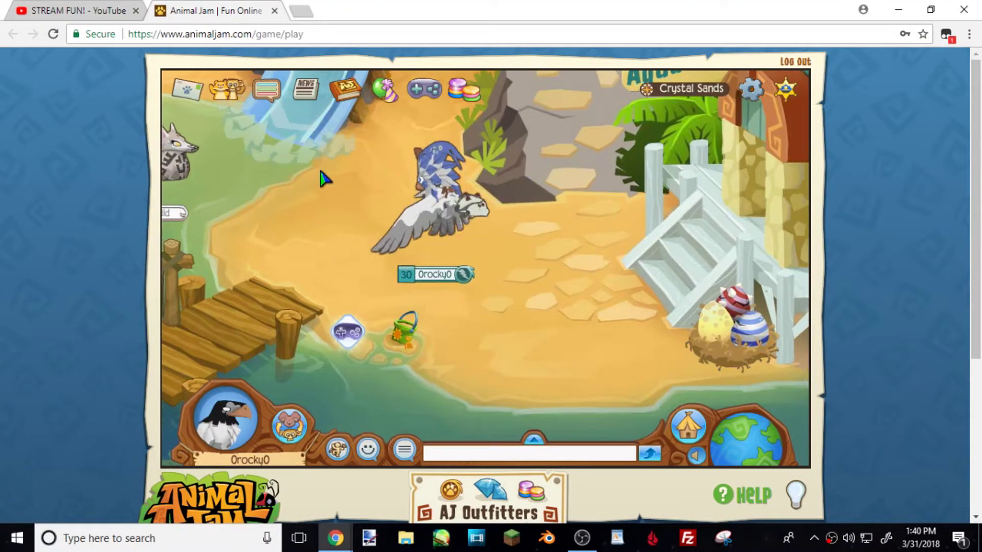
click(599, 357)
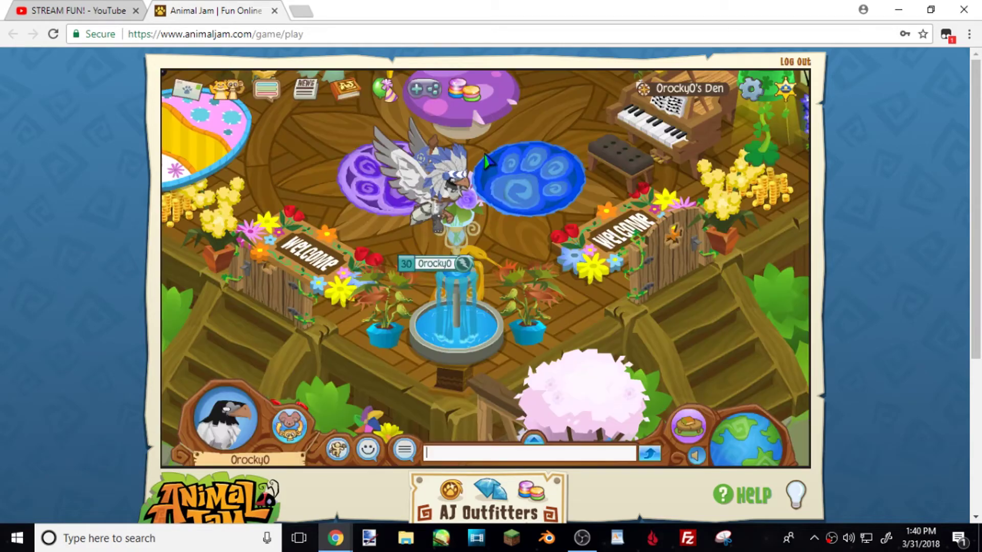
click(417, 225)
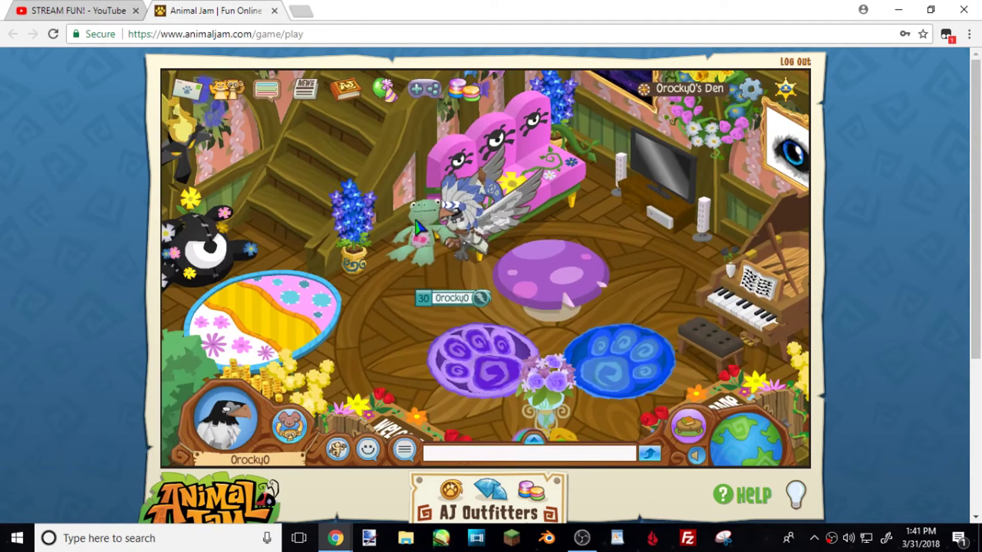
click(77, 10)
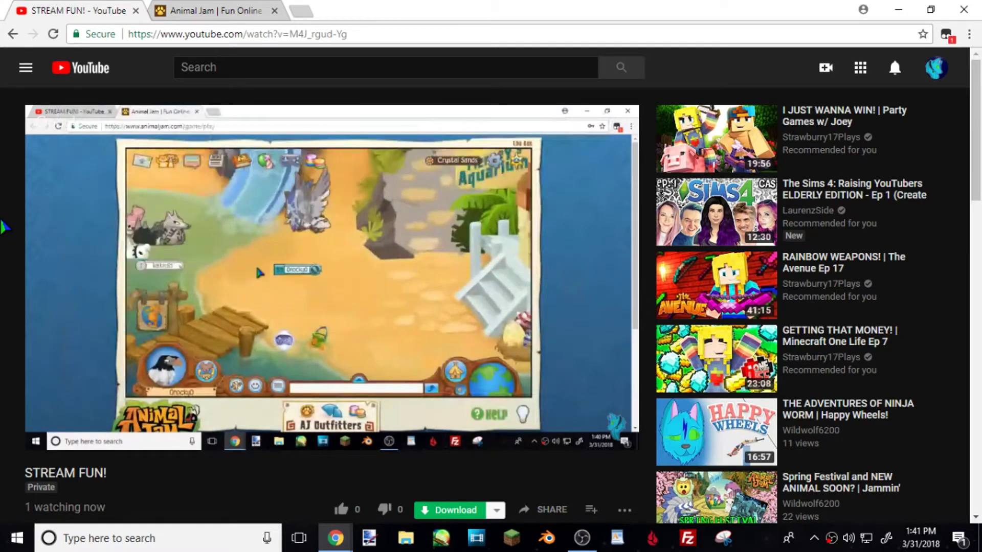
Reload the STREAM FUN! watch page and open the stream's EDIT VIDEO page.
key(alt+Left)
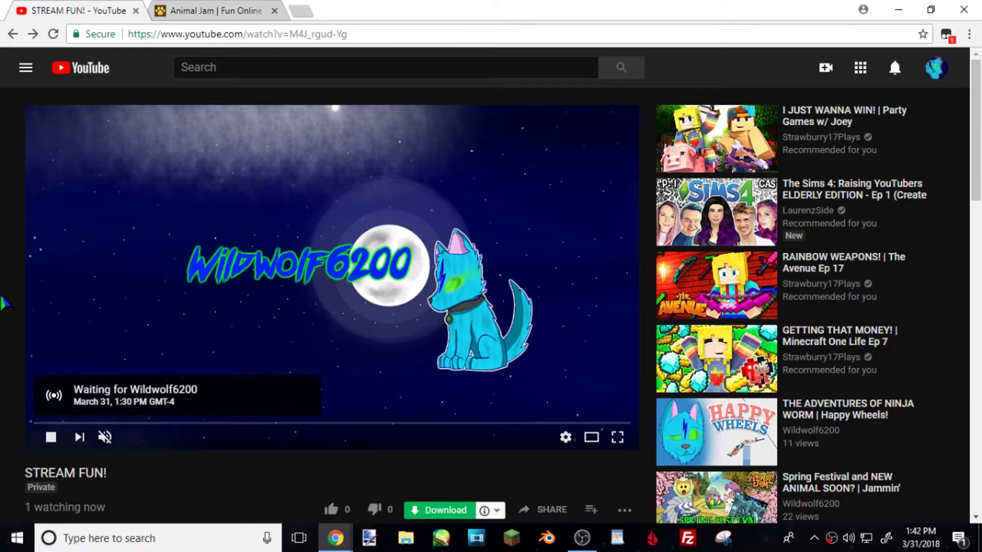
scroll(4, 304, down, 1)
scroll(4, 304, down, 1)
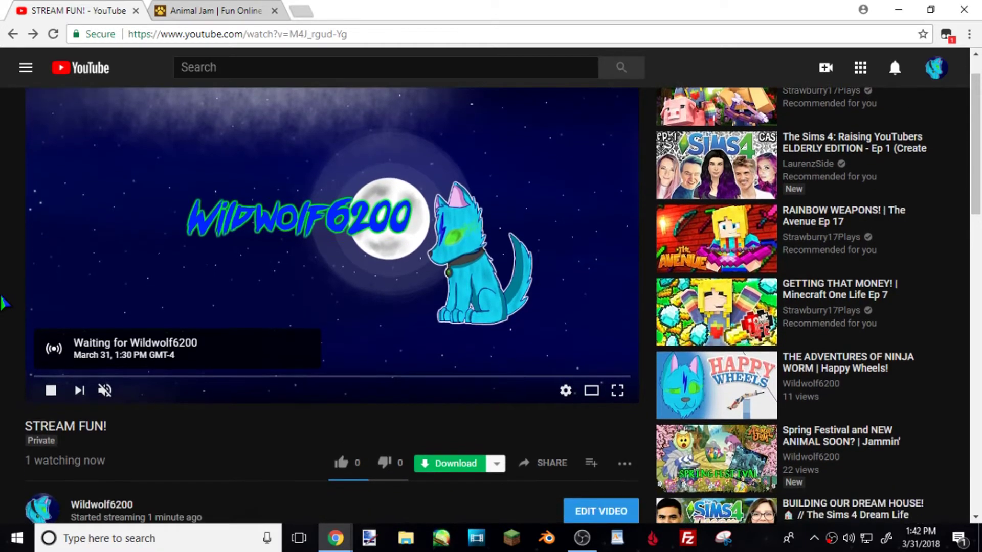
scroll(4, 244, down, 1)
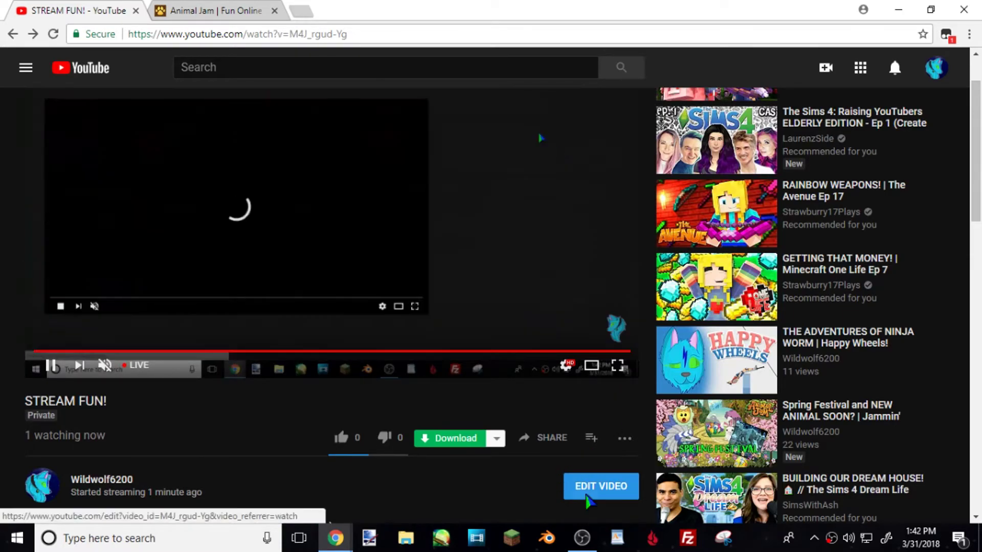
click(586, 499)
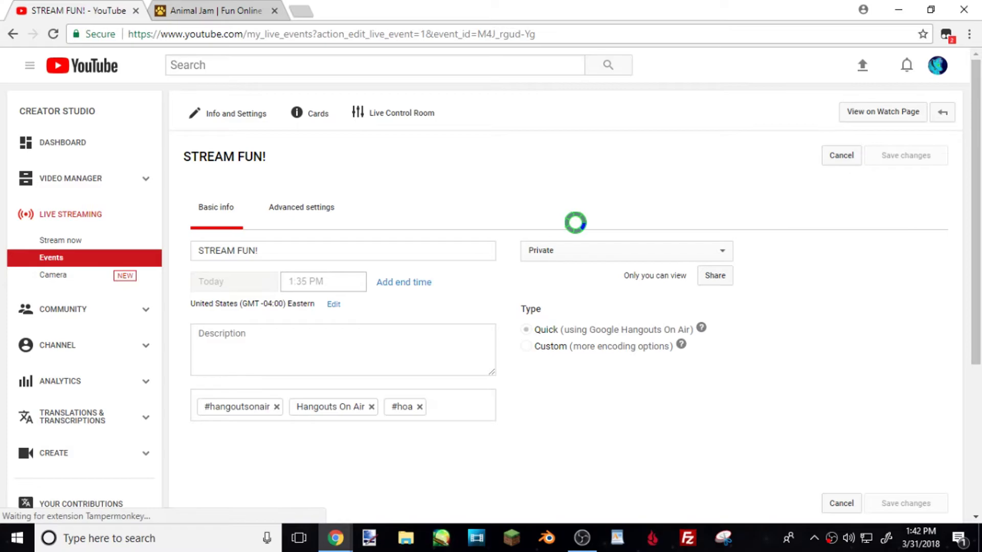
In Advanced settings, toggle Enable live chat off and back on so it stays enabled.
click(302, 207)
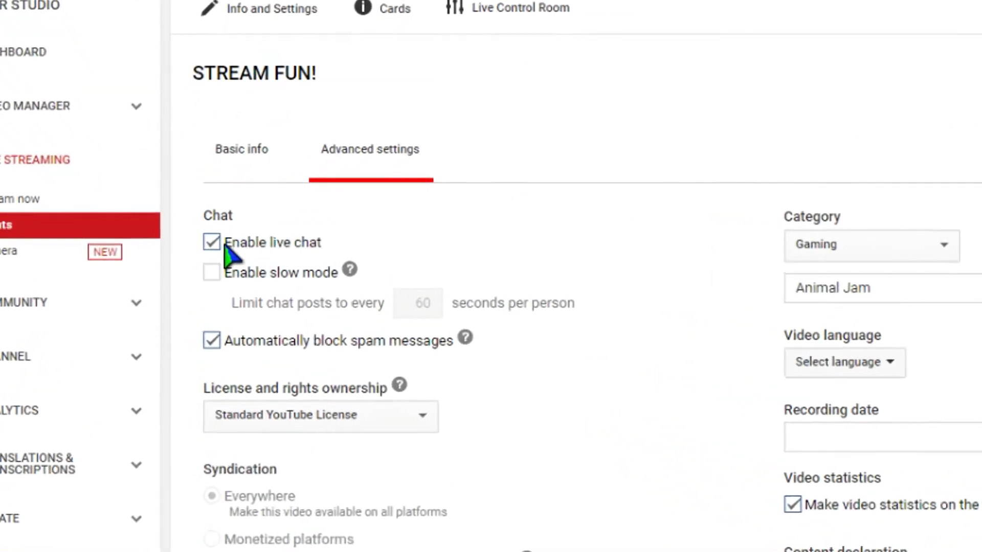
click(196, 269)
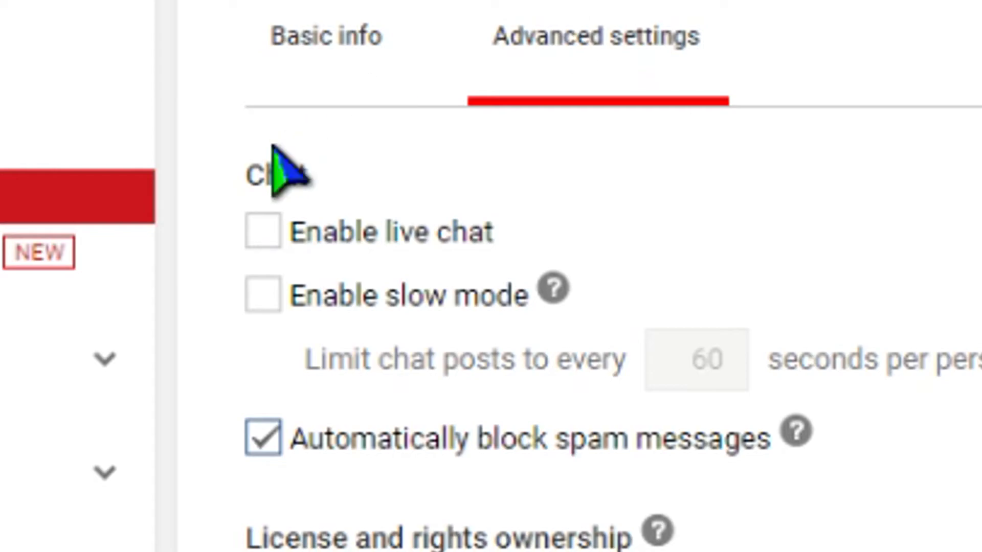
click(270, 244)
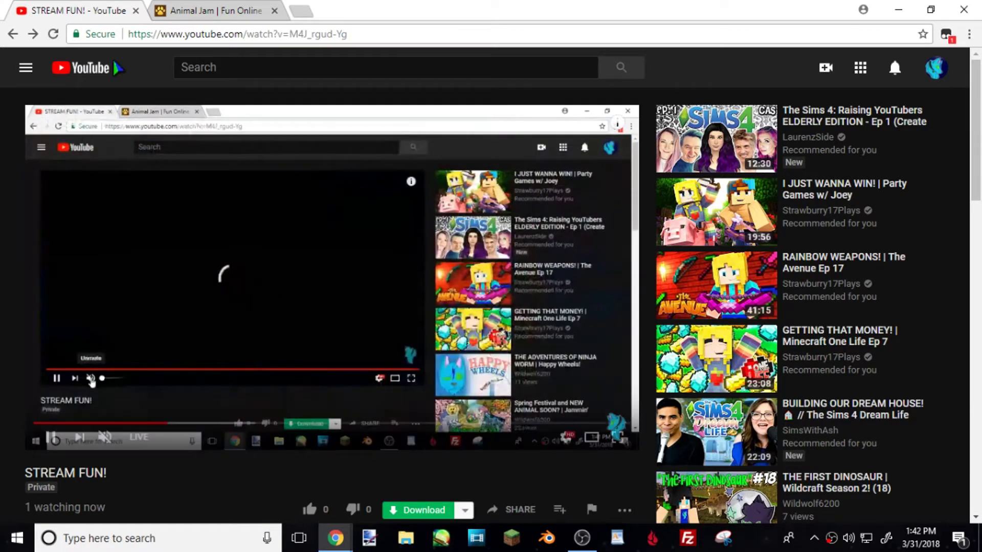
Compare the Animal Jam game with the YouTube stream, then bring the Hangouts screenshare window forward.
key(ctrl+Tab)
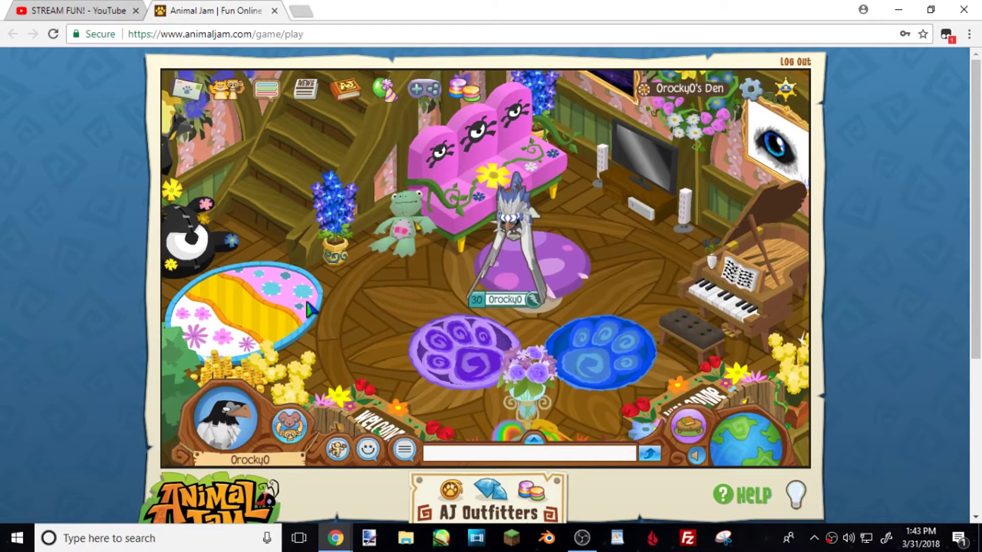
click(309, 310)
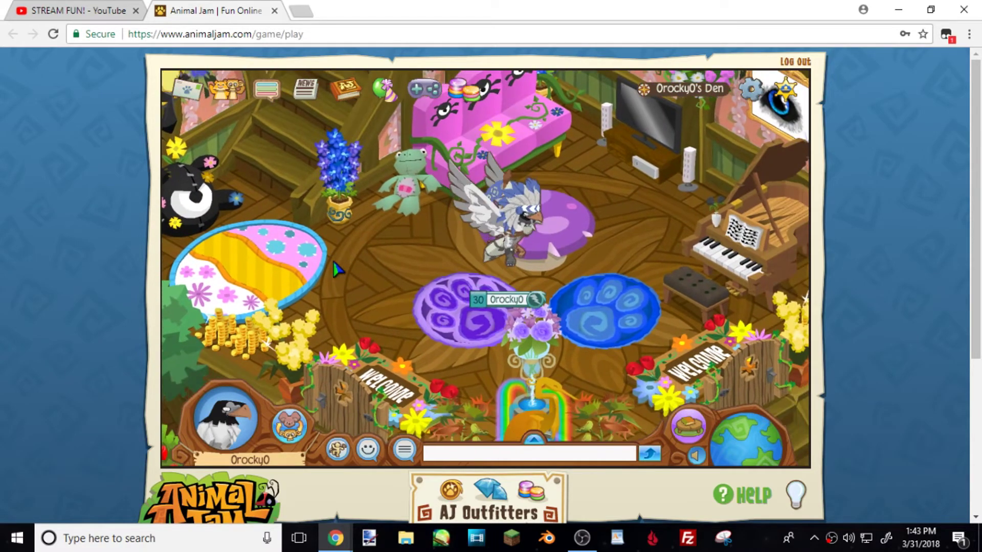
key(ctrl+Tab)
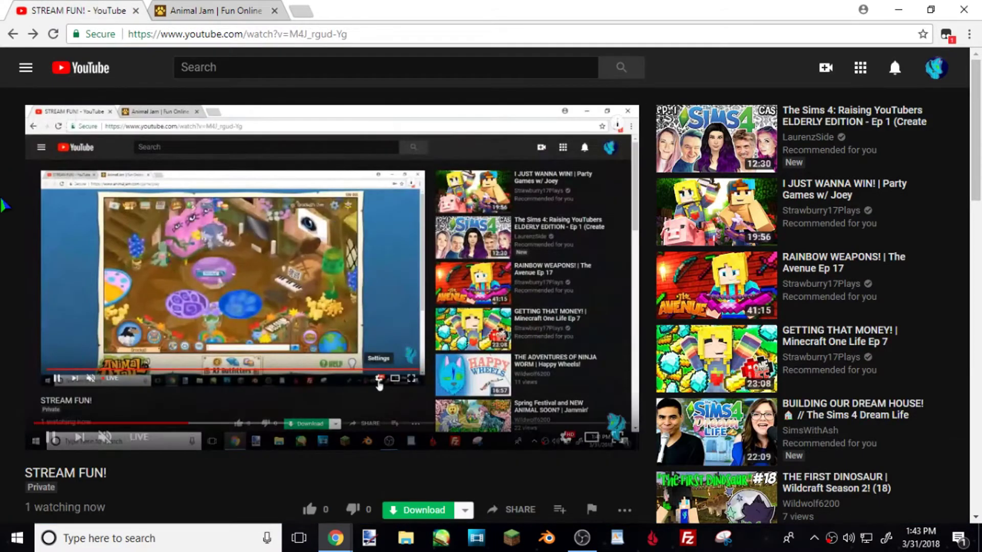
key(ctrl+Tab)
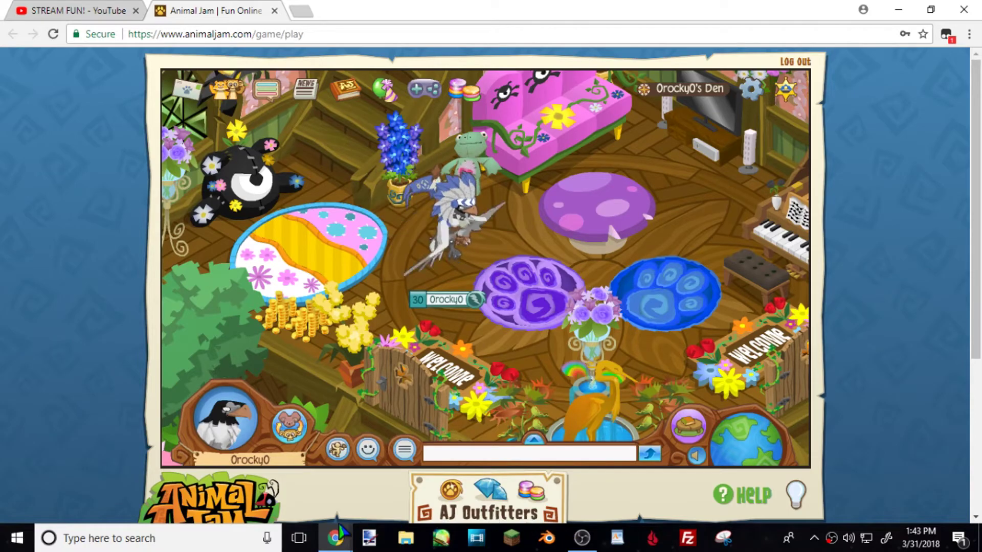
mouse_move(336, 538)
click(345, 455)
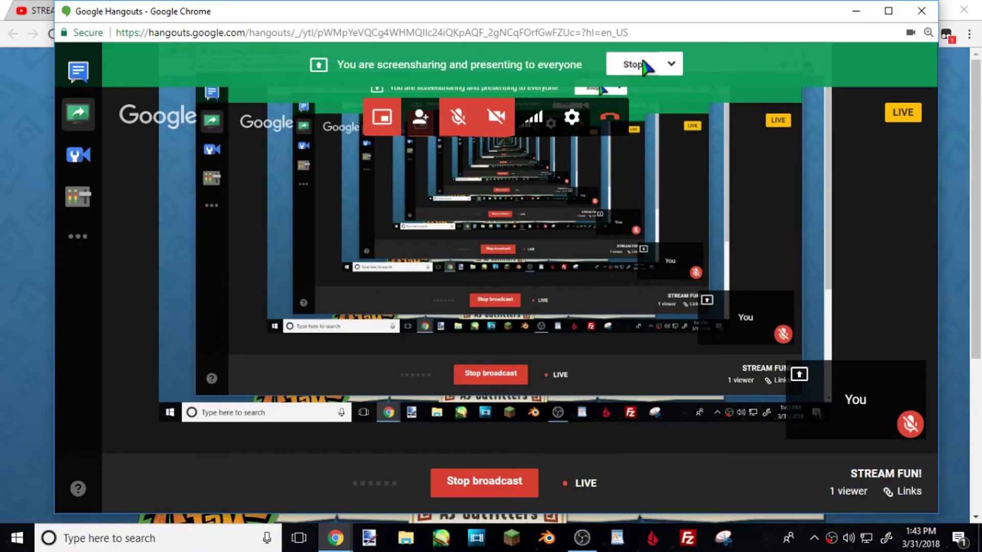
Stop the STREAM FUN! broadcast and bring the Animal Jam browser window back to front.
click(512, 475)
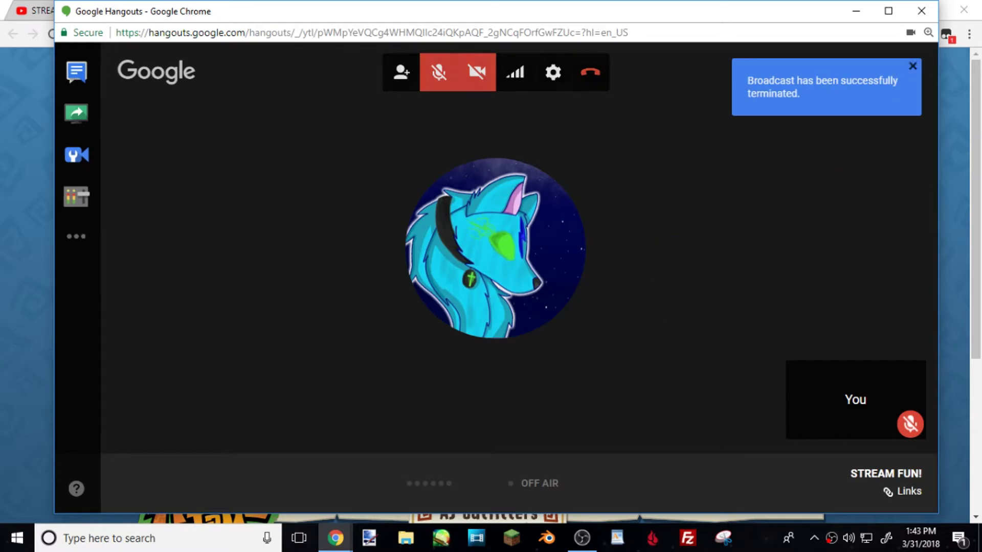
click(960, 145)
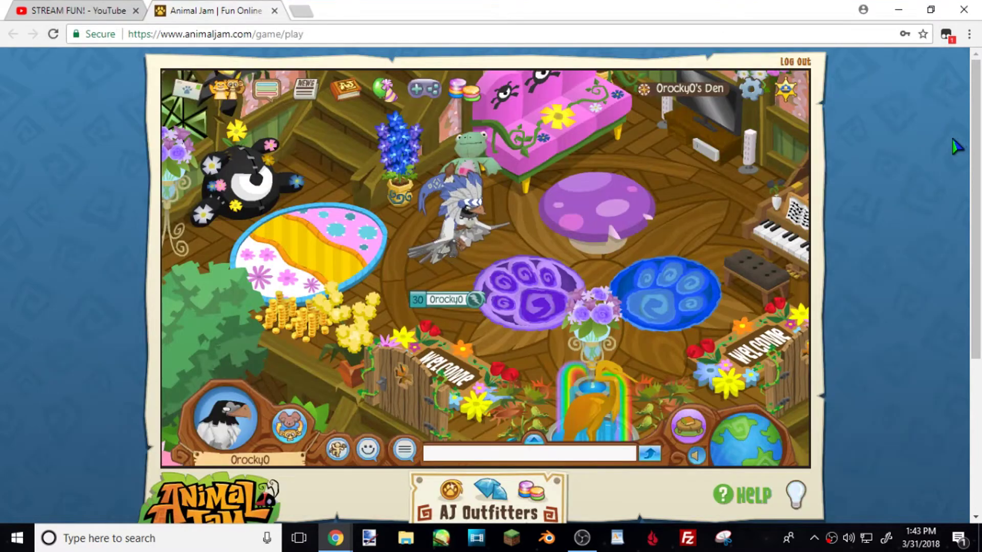
Replay the ended STREAM FUN! stream and open its edit page in Creator Studio.
click(77, 11)
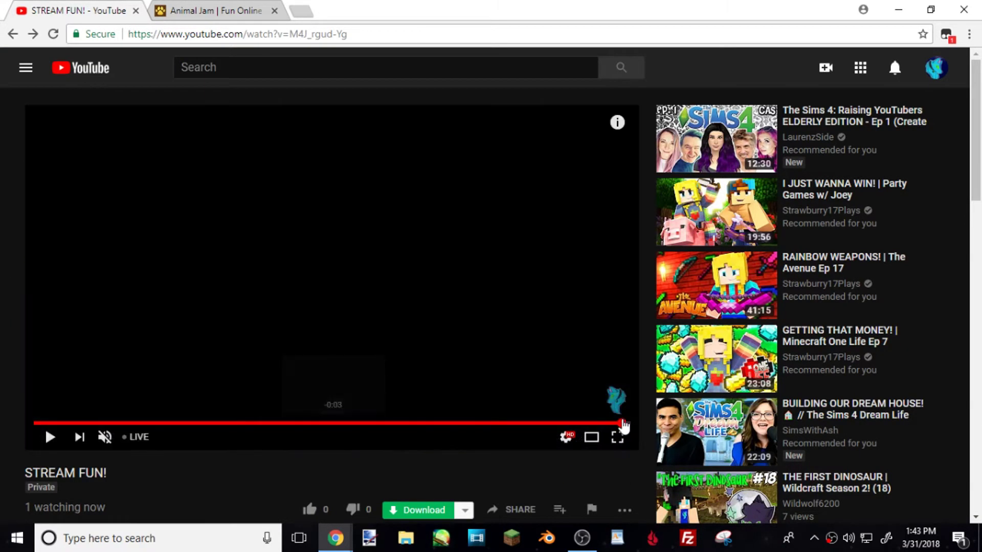
click(624, 425)
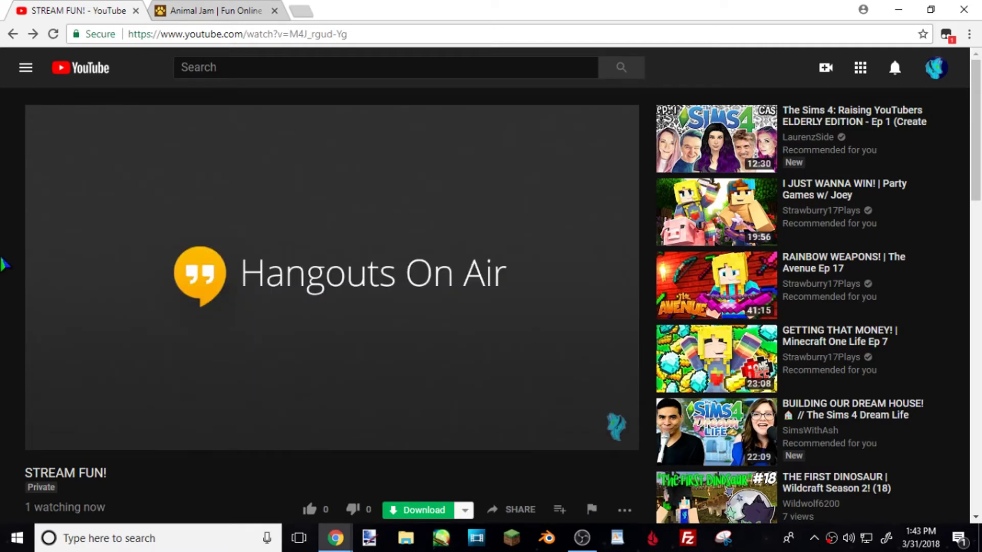
scroll(3, 302, down, 1)
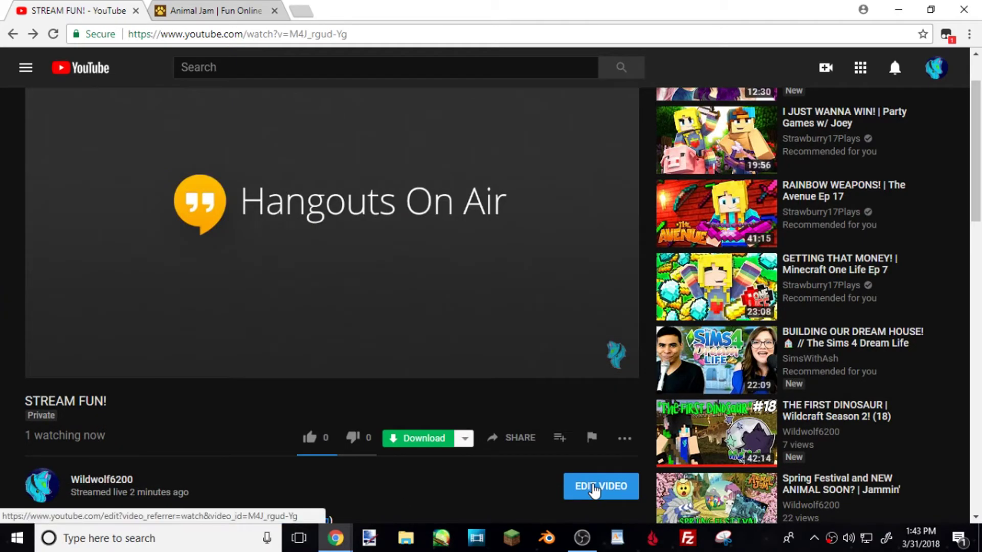
click(595, 488)
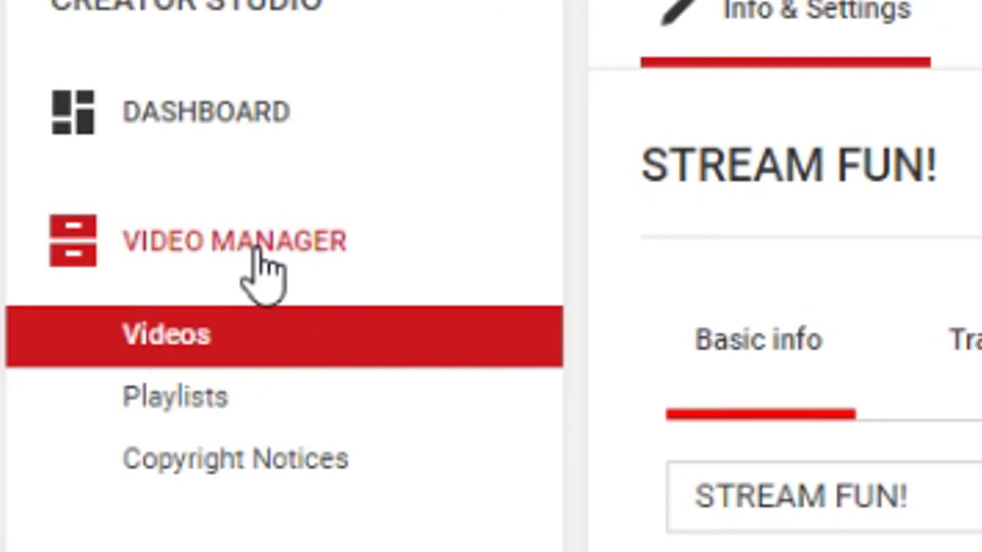
Delete the STREAM FUN! video from the Video Manager Videos list and confirm the deletion.
click(167, 335)
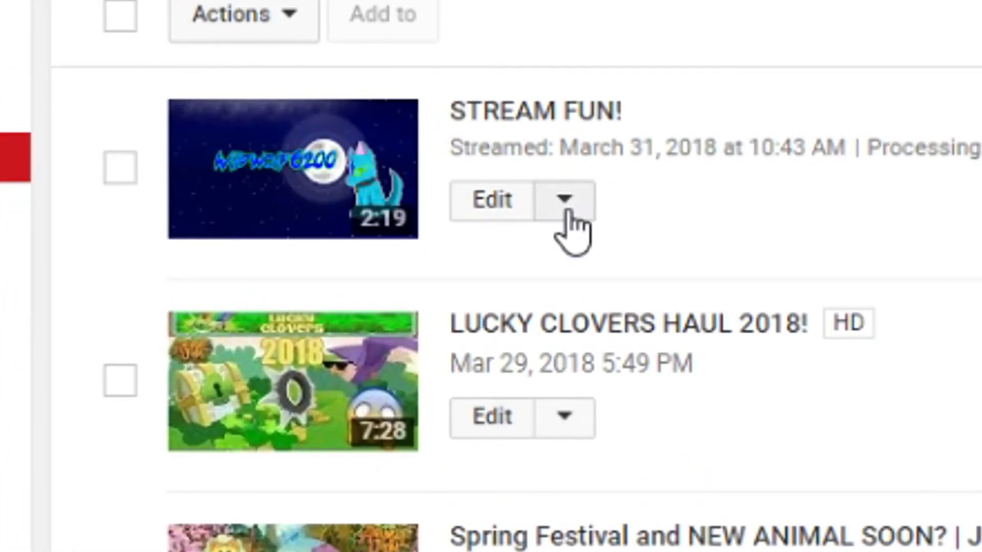
click(346, 219)
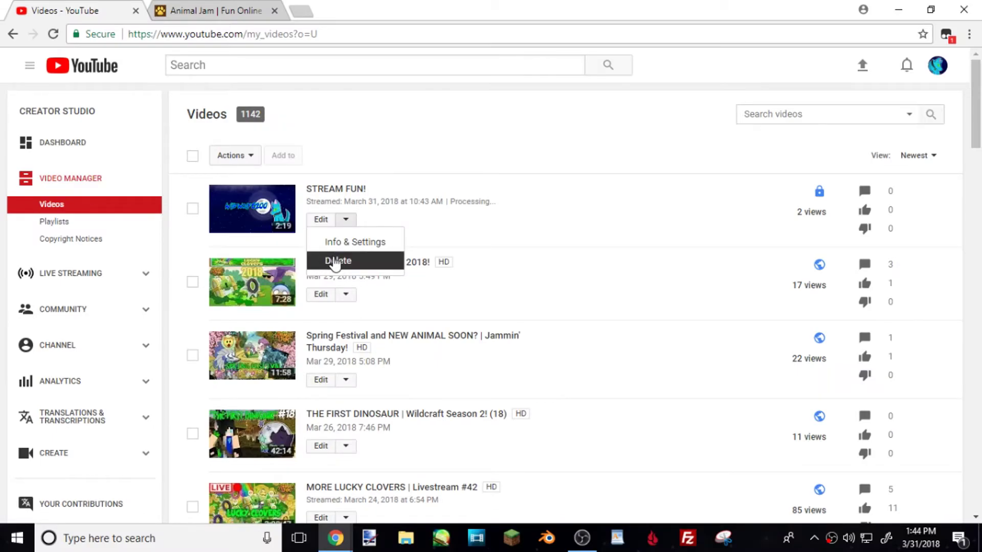
click(339, 261)
click(572, 316)
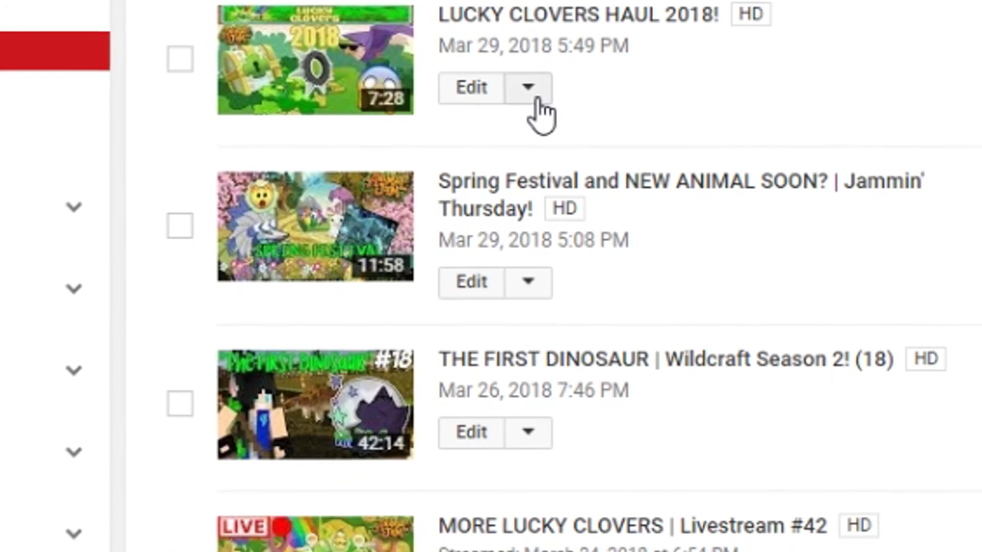
click(507, 172)
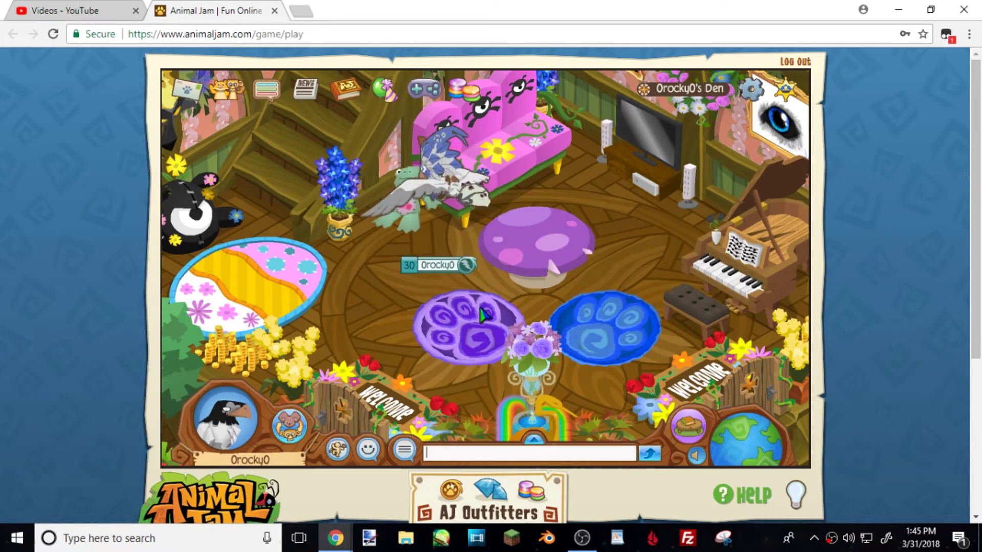
Walk the avatar off the purple cushion, onto the pink couch, then toward the mushroom table.
click(344, 259)
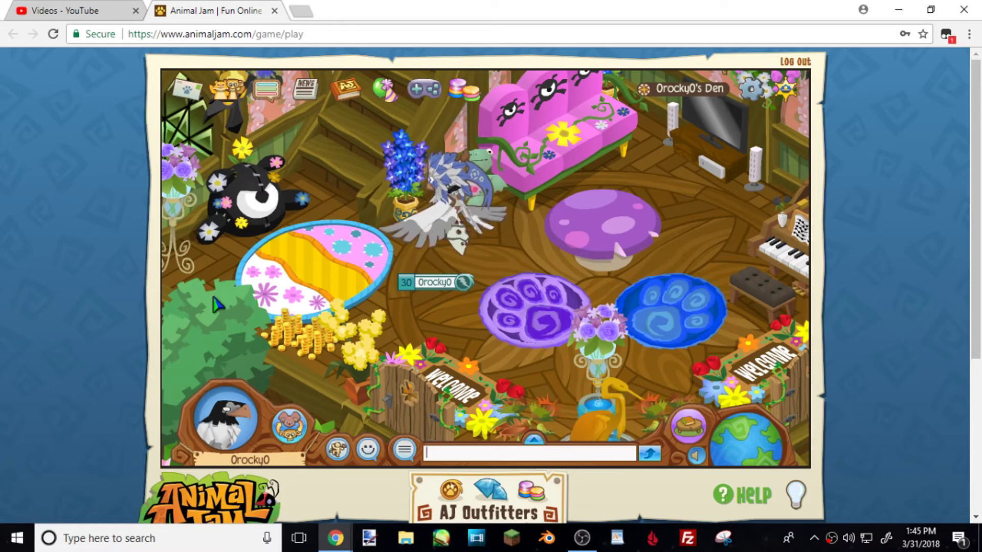
click(549, 300)
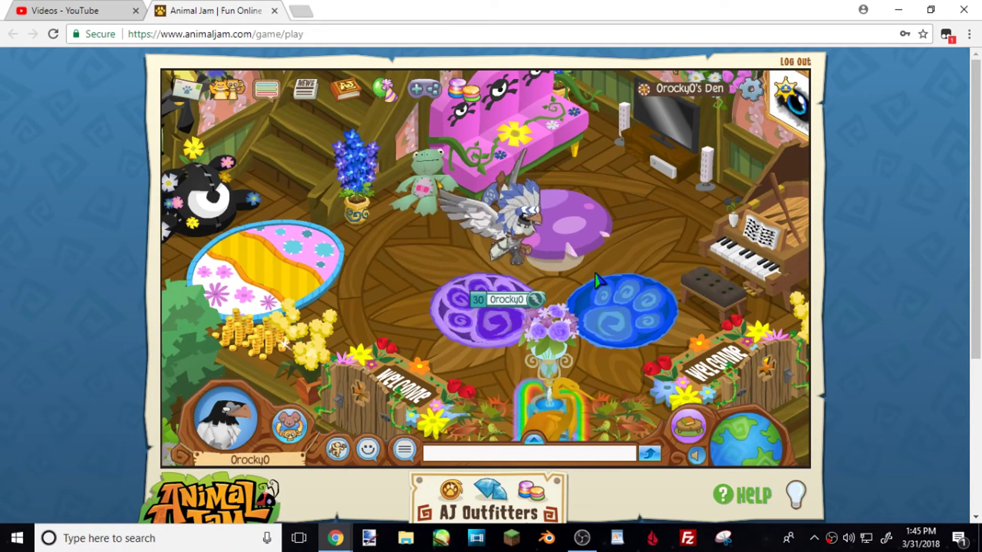
click(474, 217)
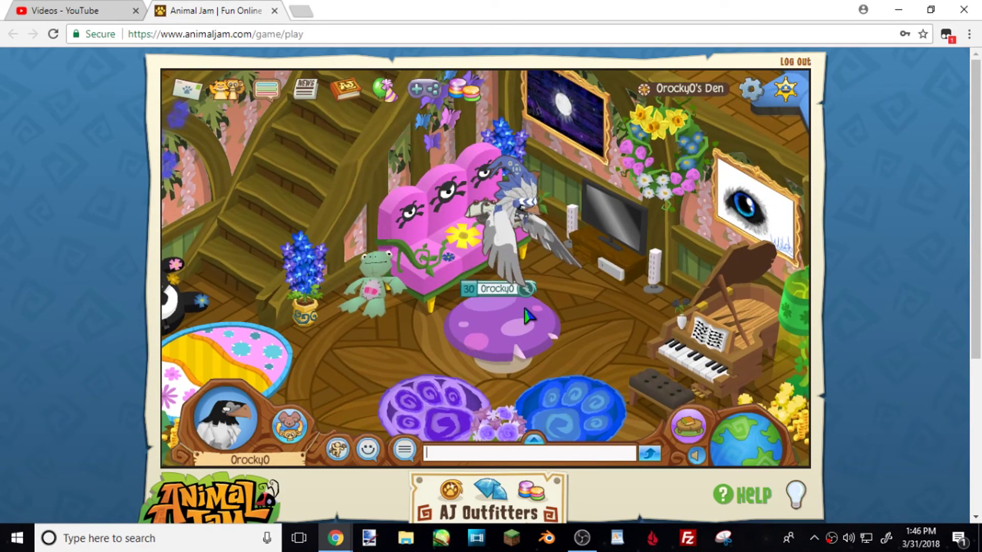
click(529, 317)
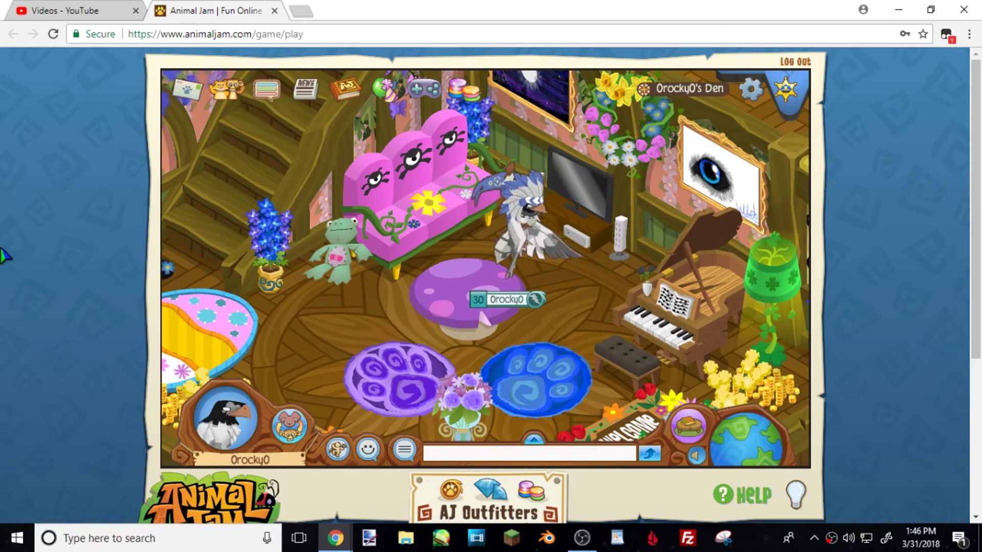